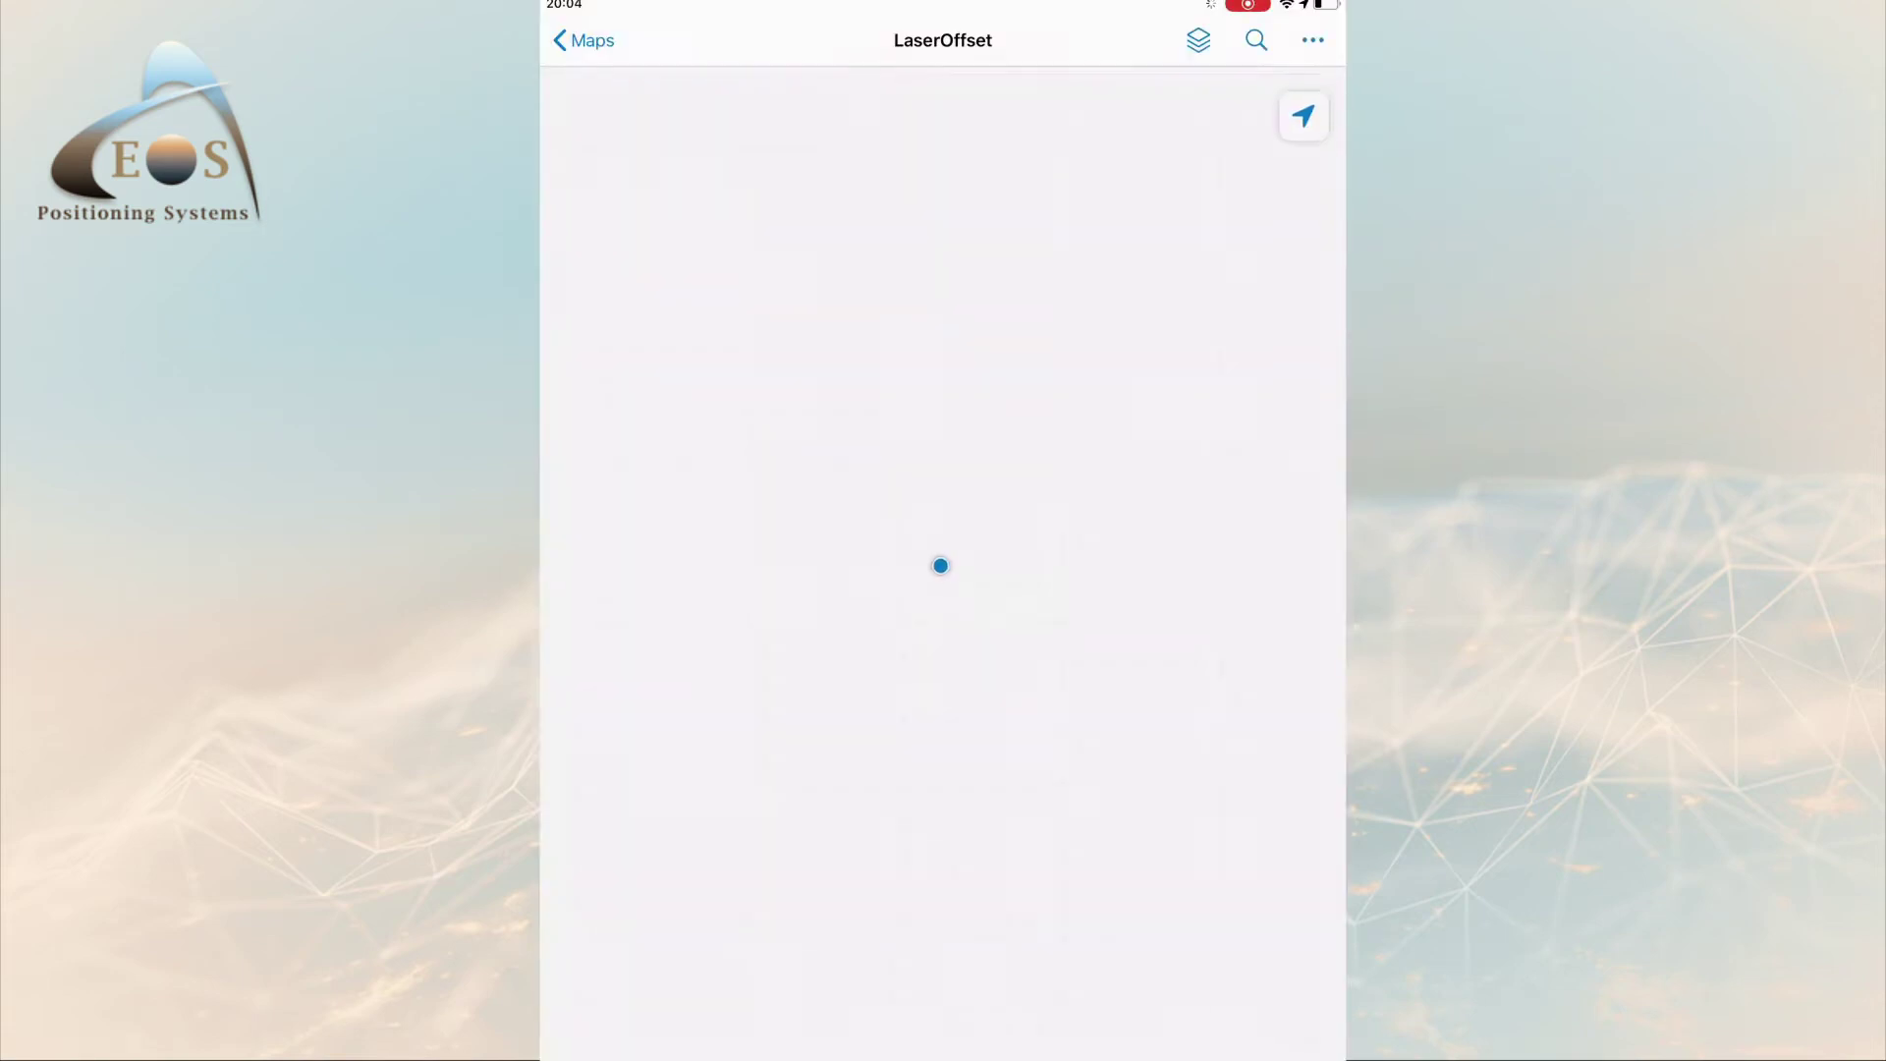
Step: Add Eos Positioning Systems #19091660 as Collector's location provider and return to Profile
{"action": "left_click", "coordinate": [584, 40]}
{"action": "left_click", "coordinate": [574, 41]}
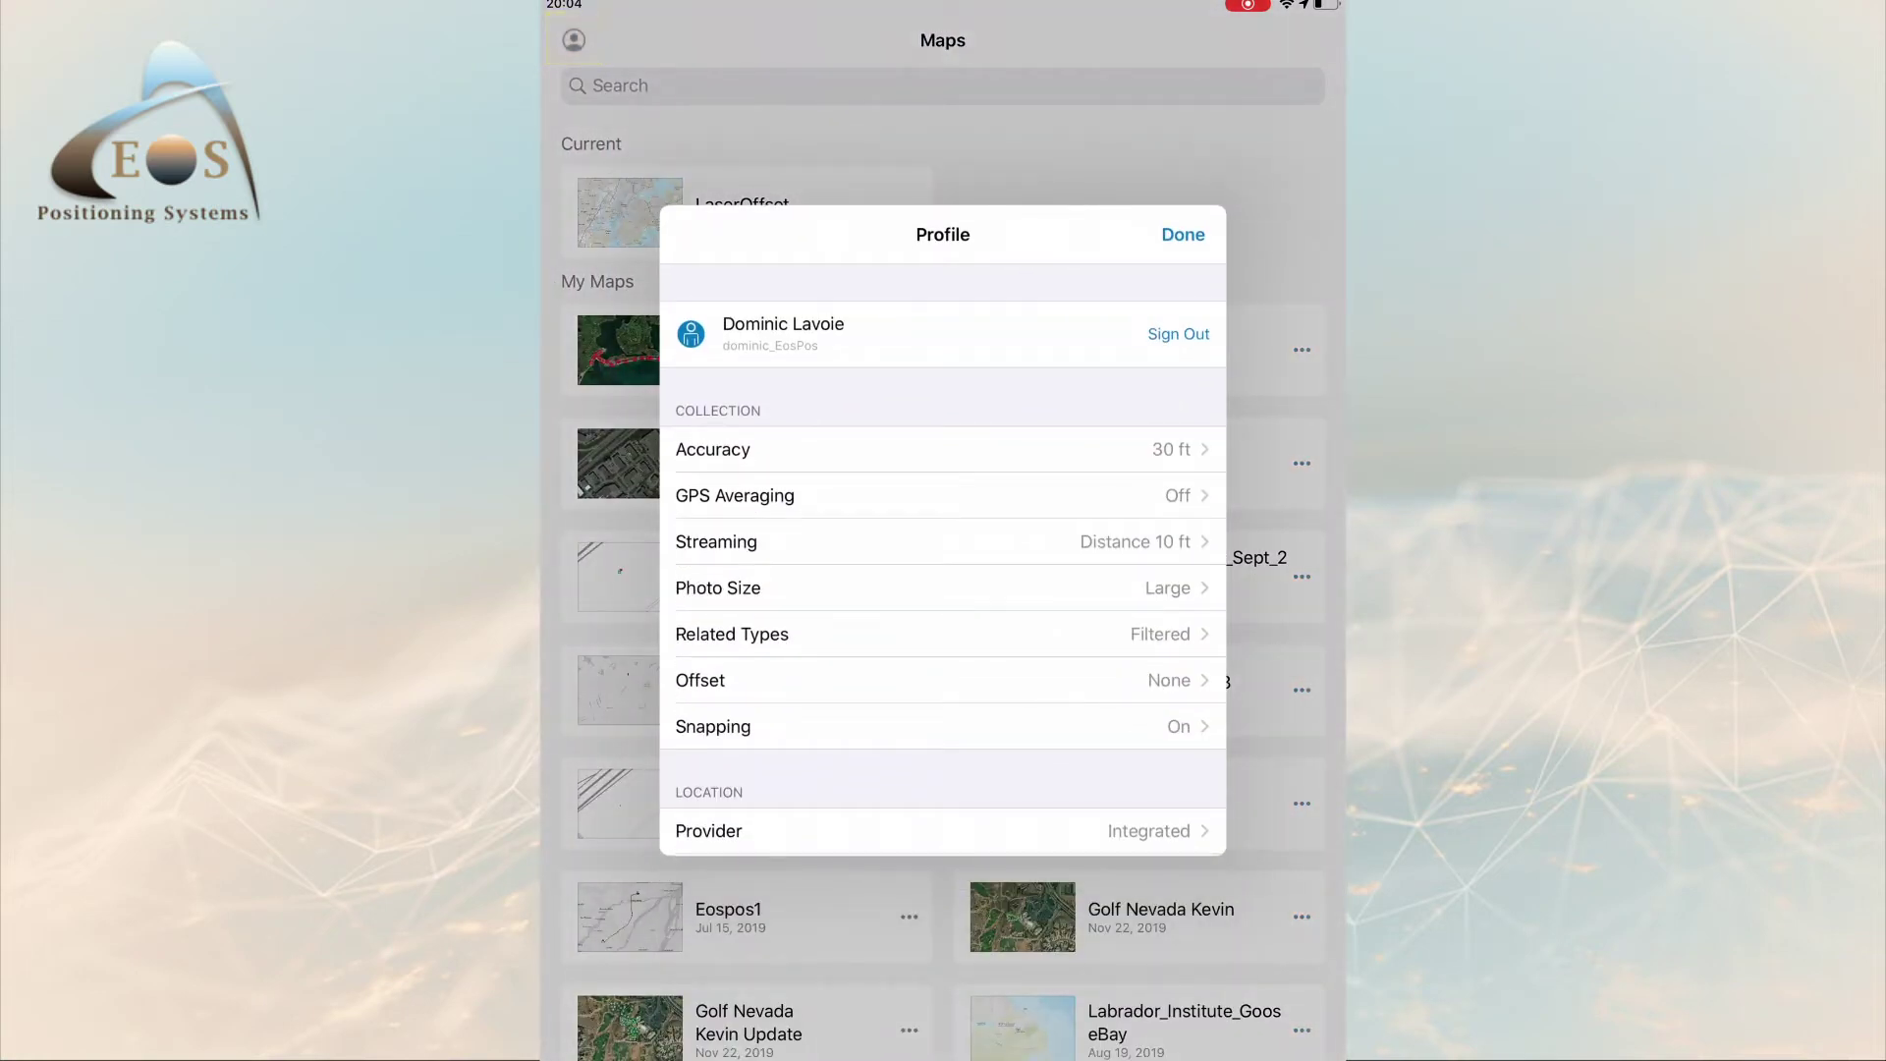
{"action": "scroll", "coordinate": [943, 560], "scroll_direction": "down", "scroll_amount": 3}
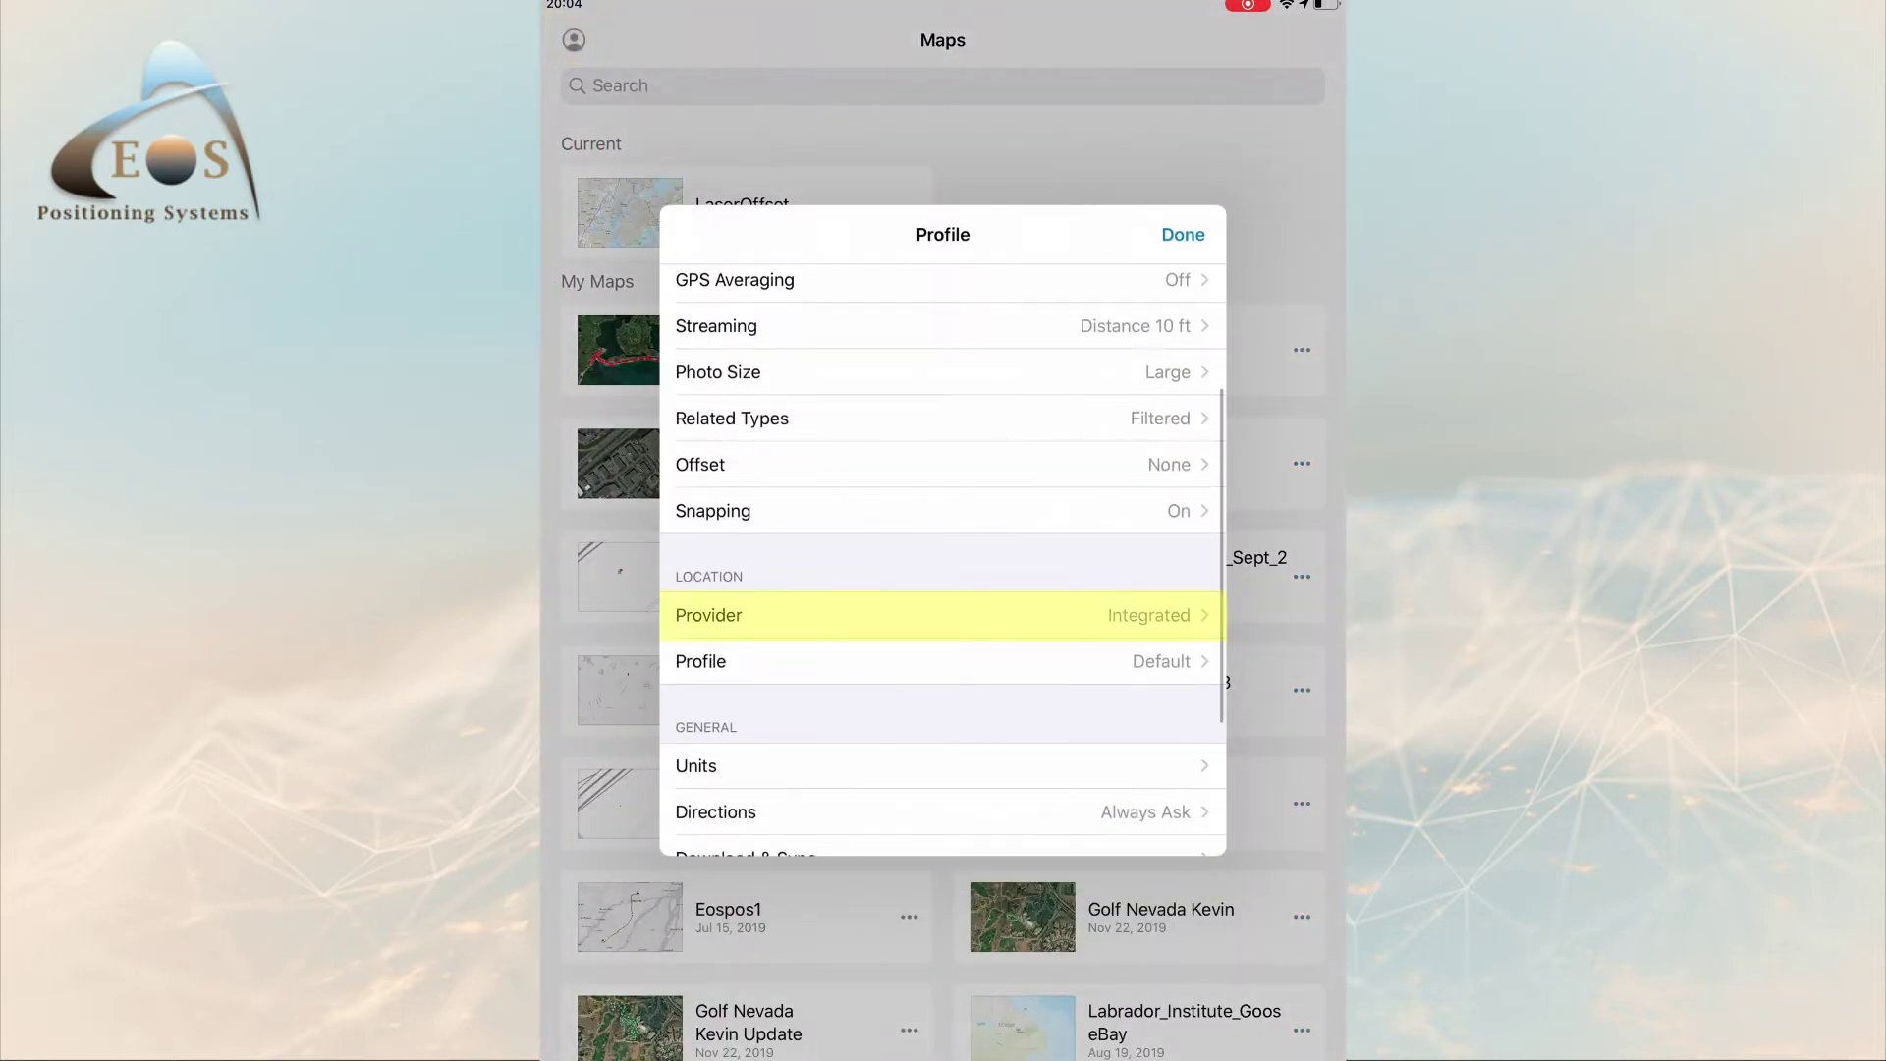
{"action": "left_click", "coordinate": [943, 615]}
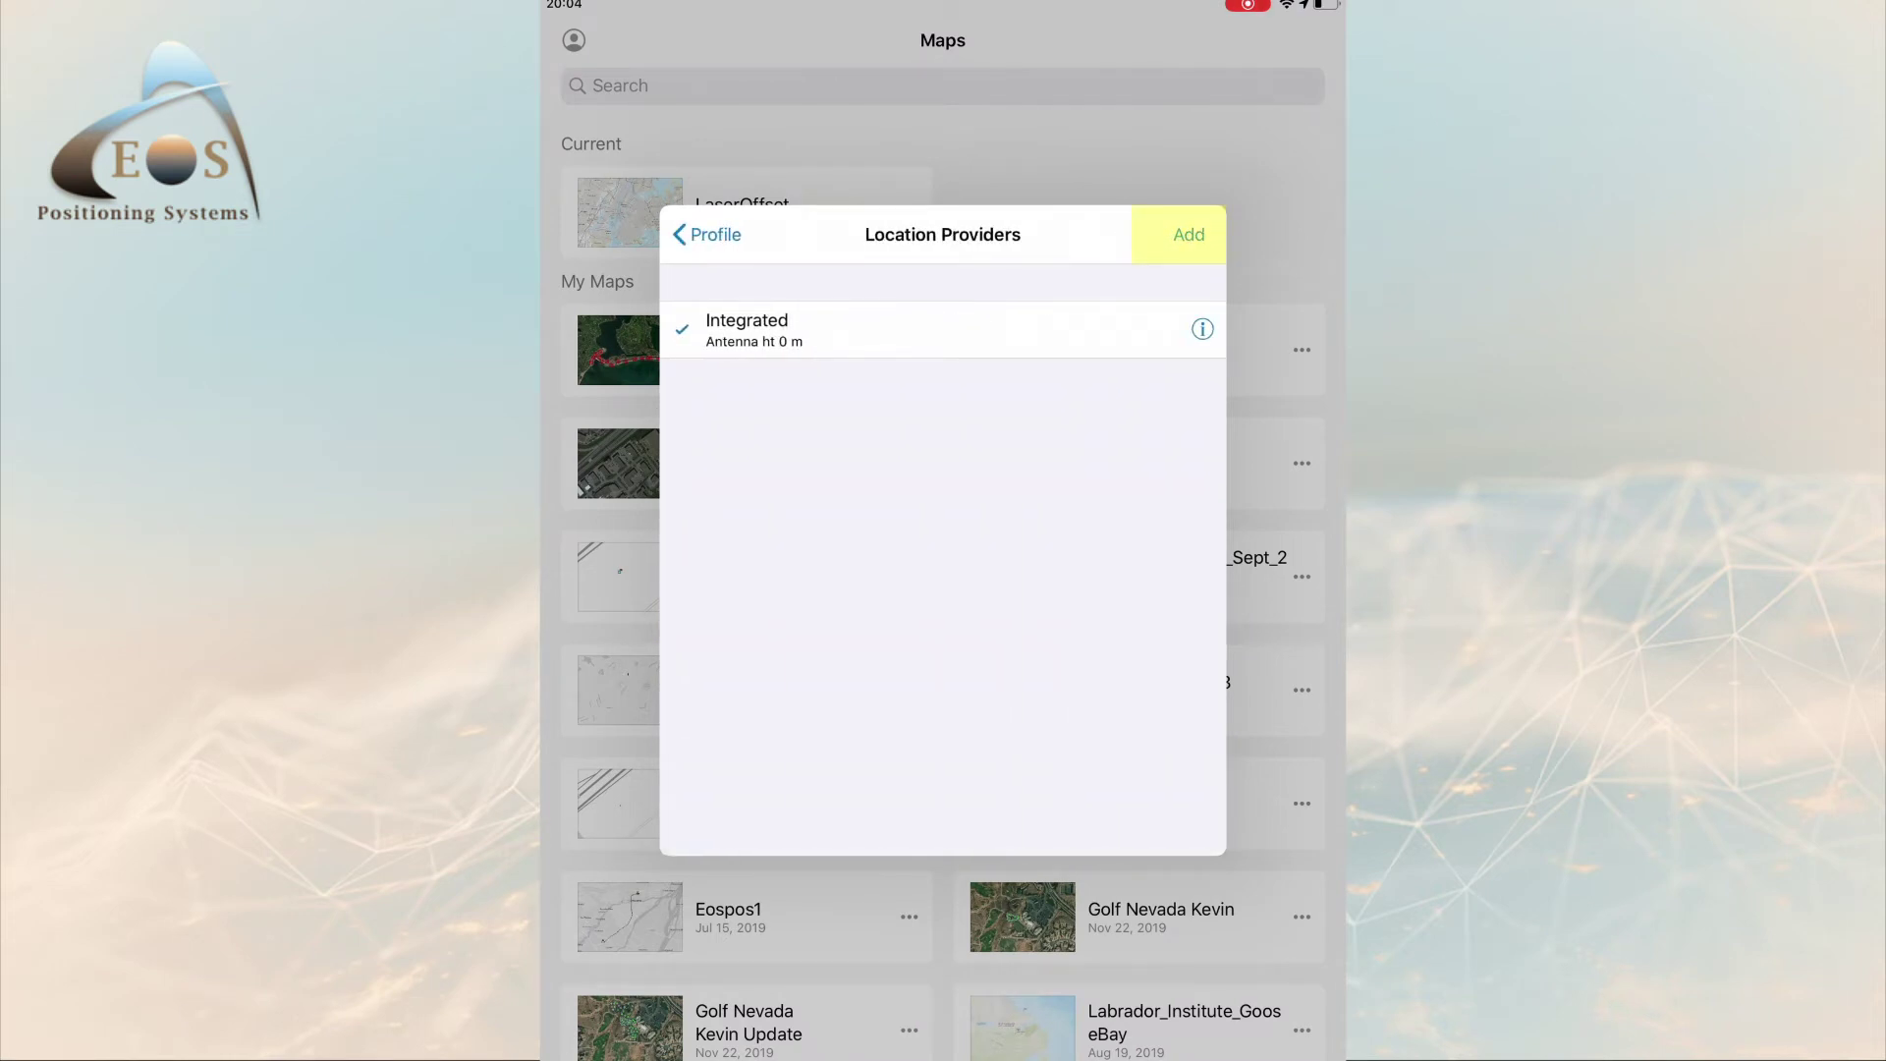
{"action": "left_click", "coordinate": [1189, 234]}
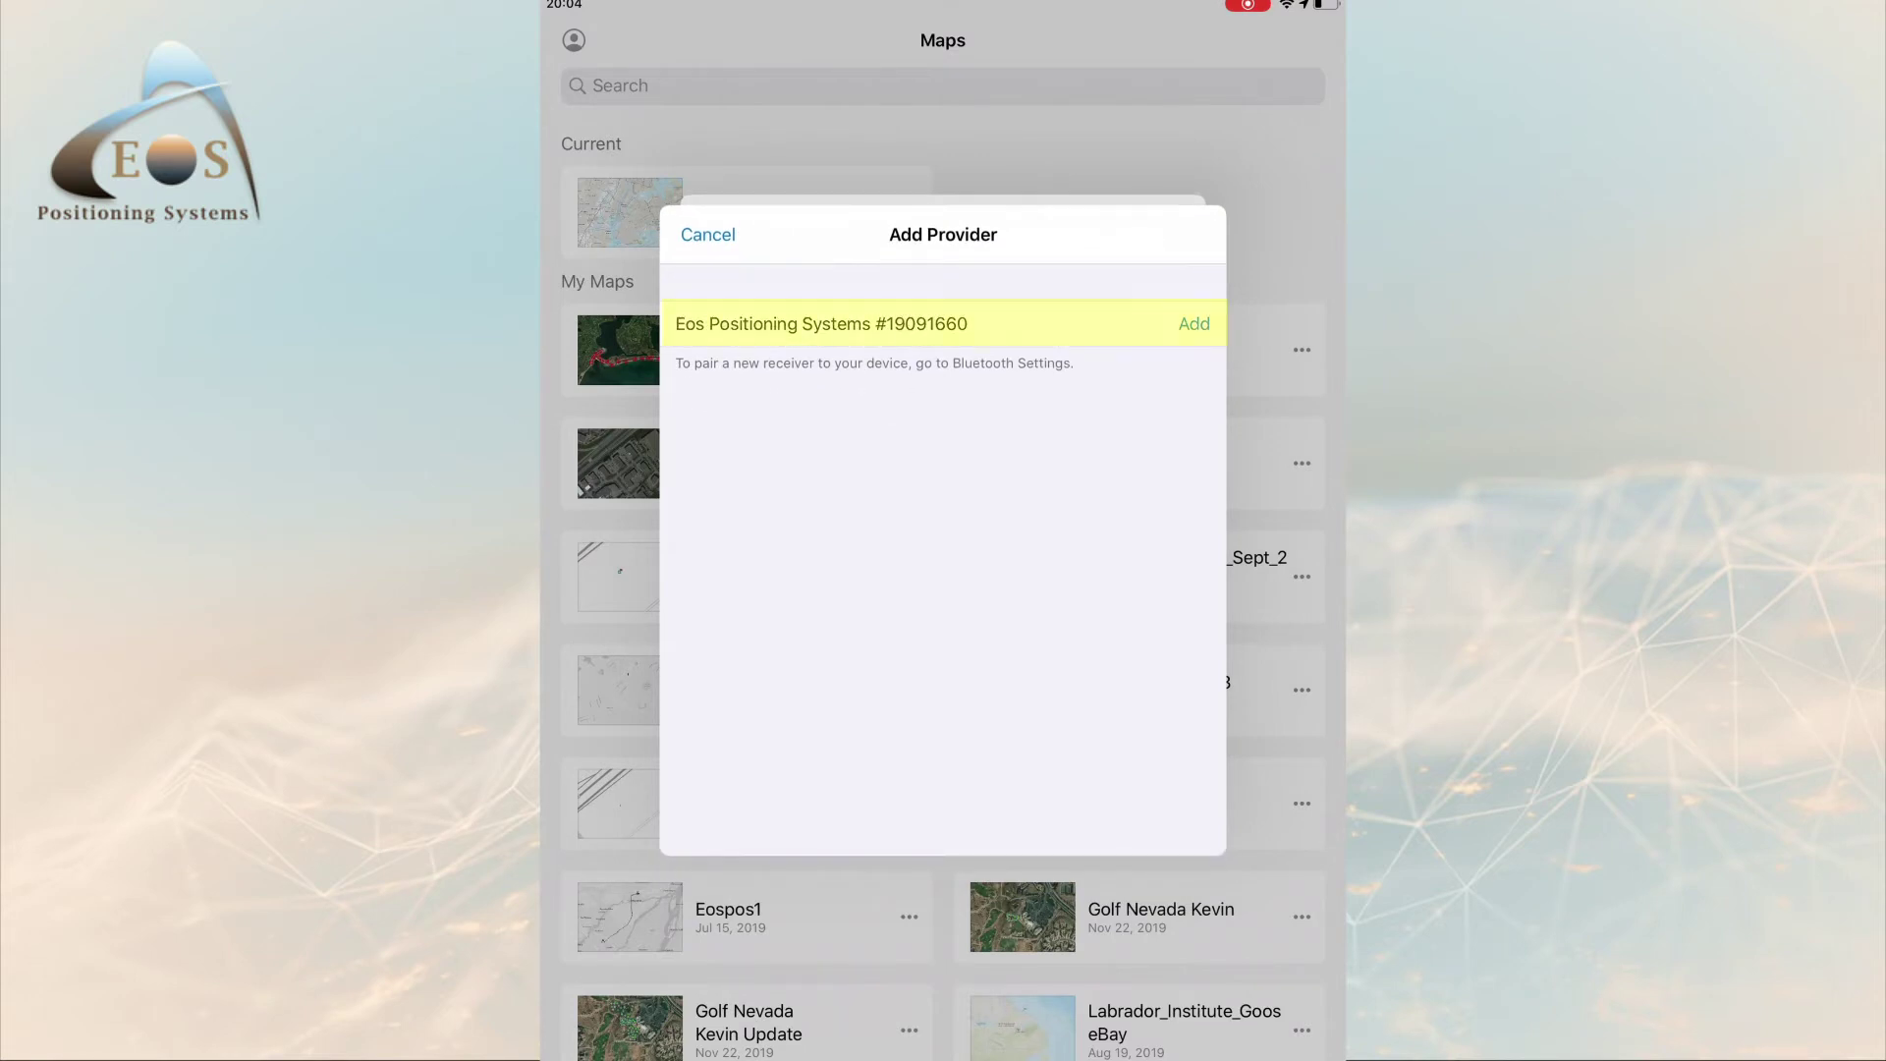
{"action": "left_click", "coordinate": [1193, 322]}
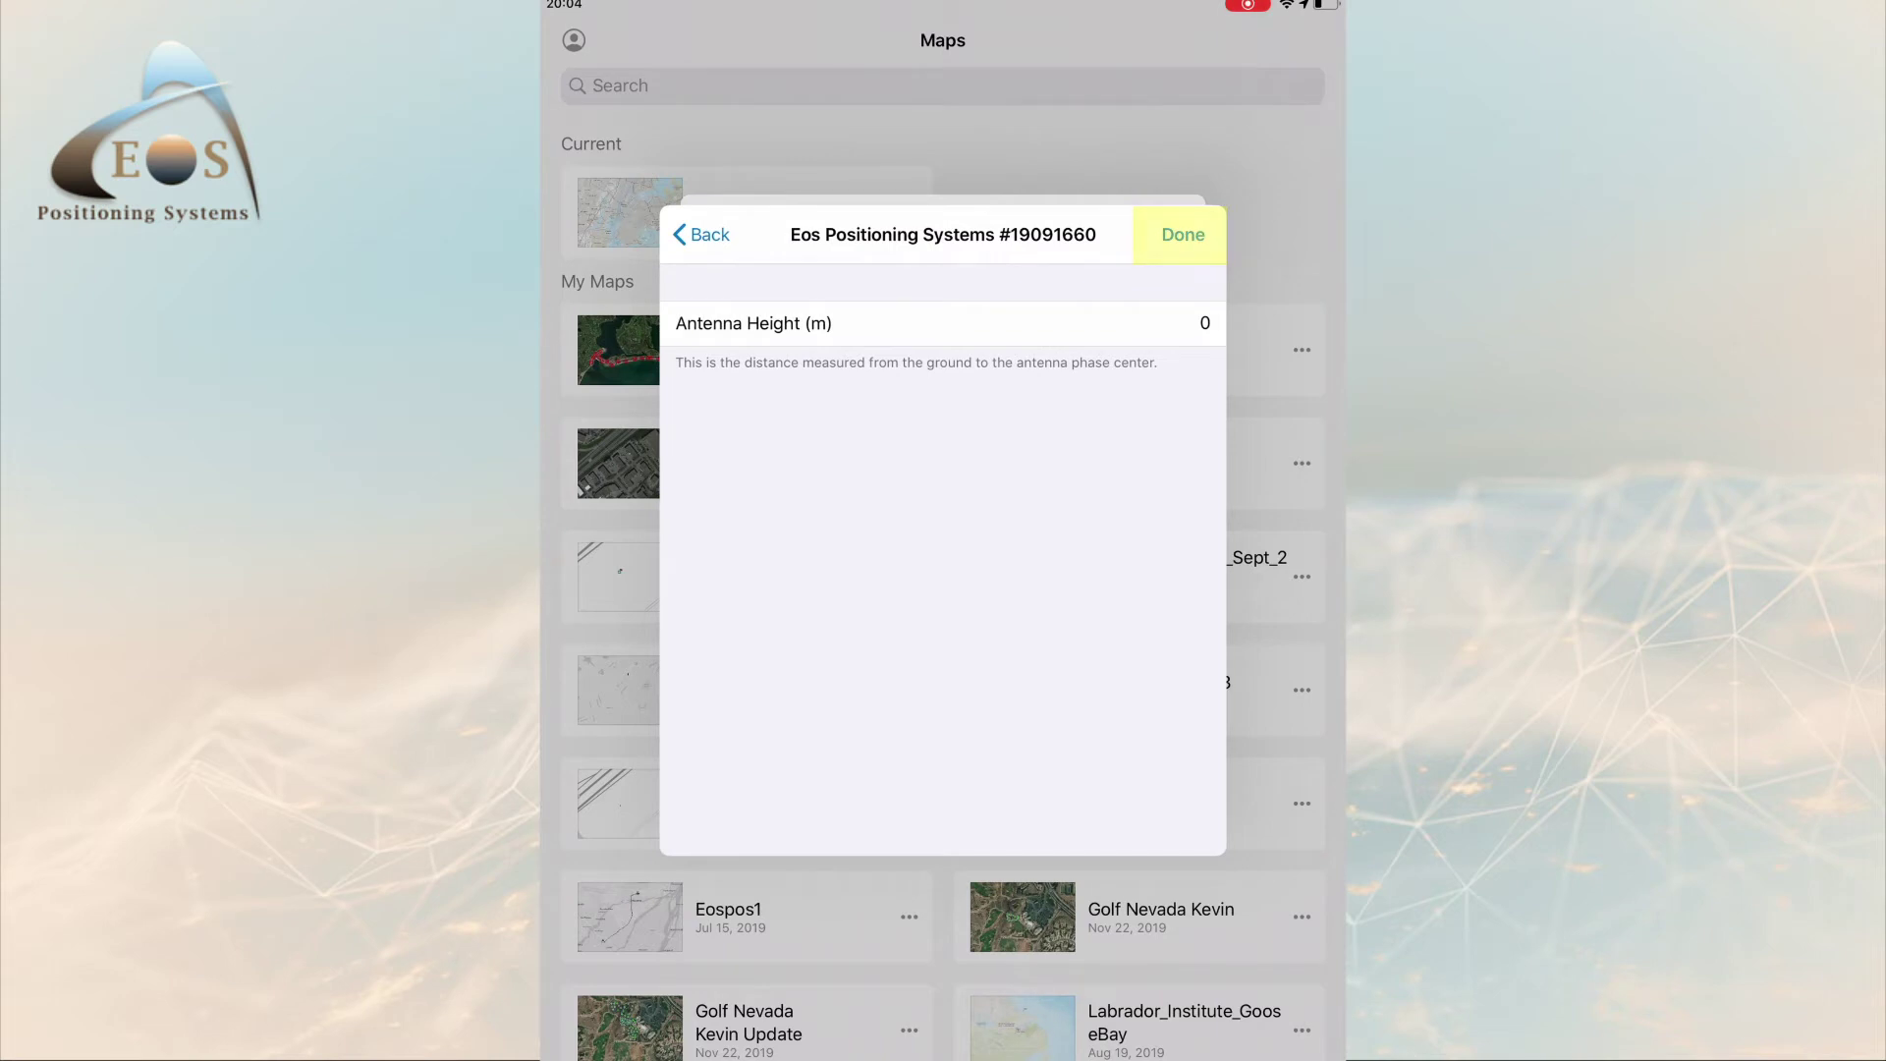
{"action": "left_click", "coordinate": [943, 423]}
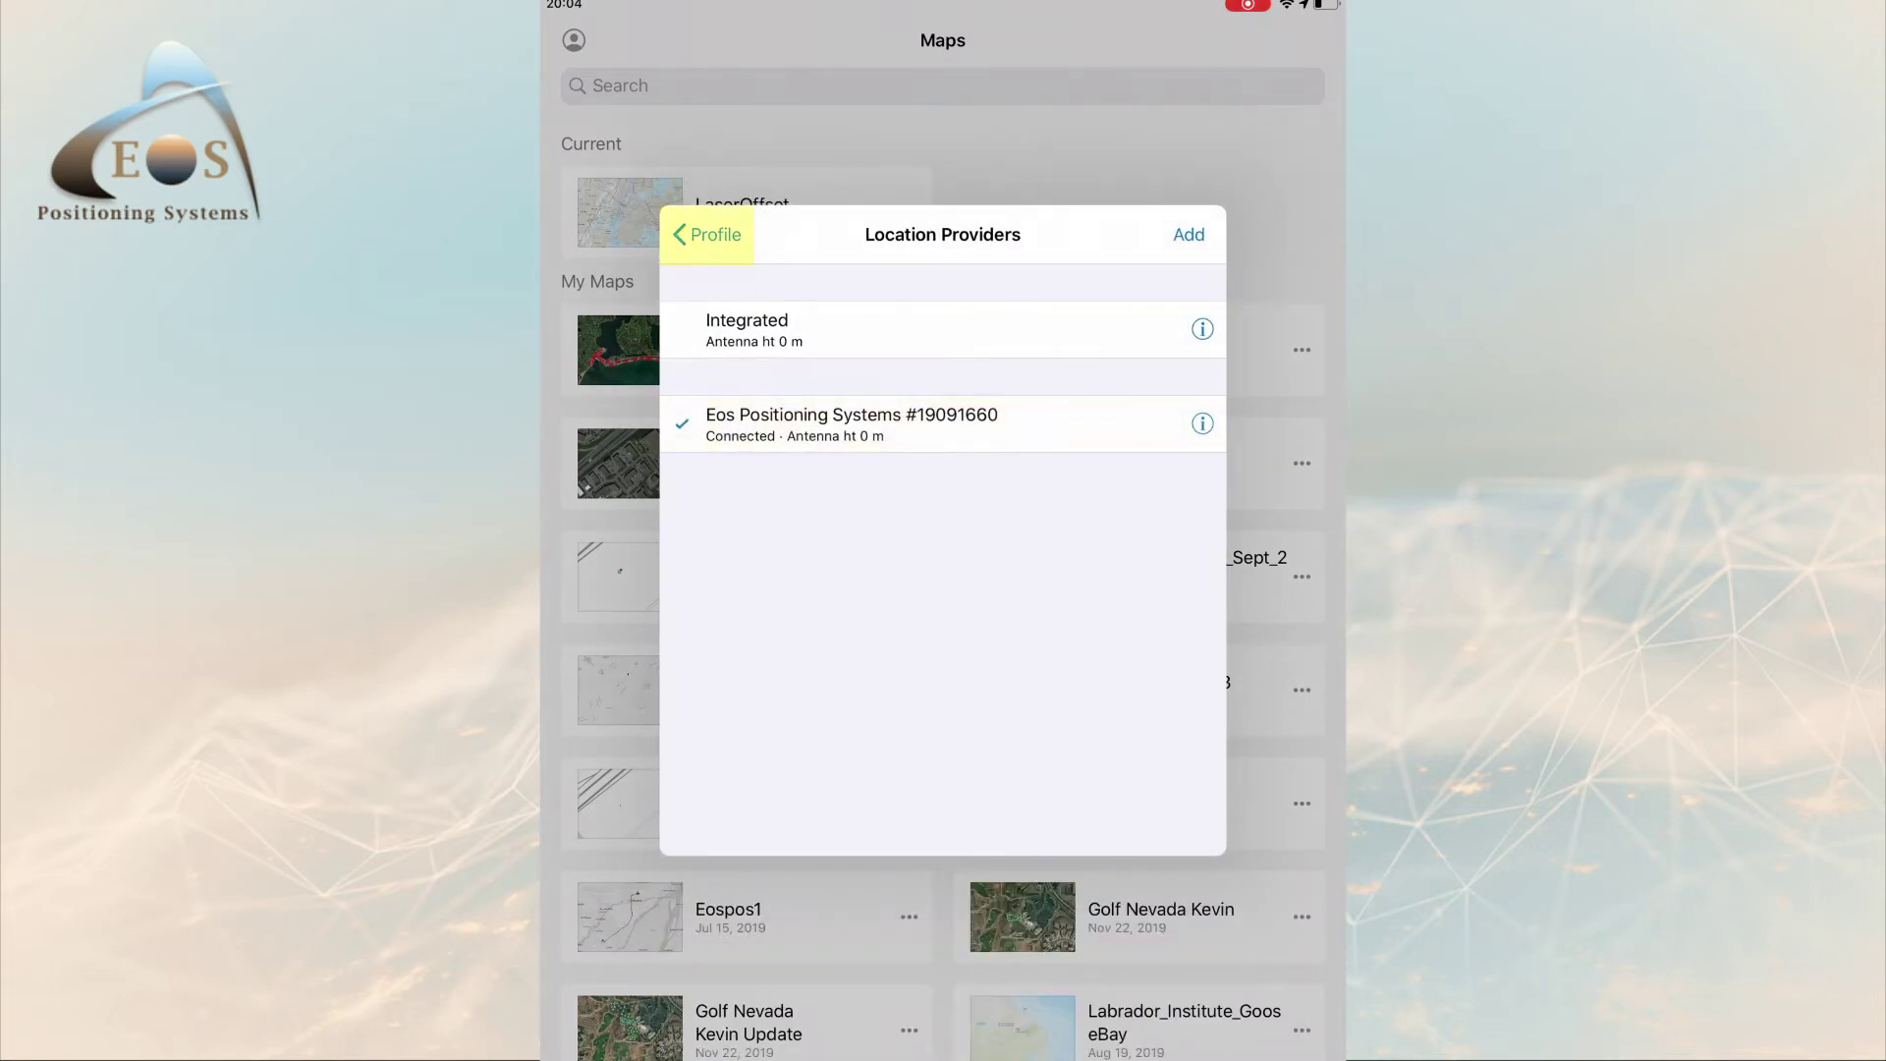
{"action": "left_click", "coordinate": [708, 235]}
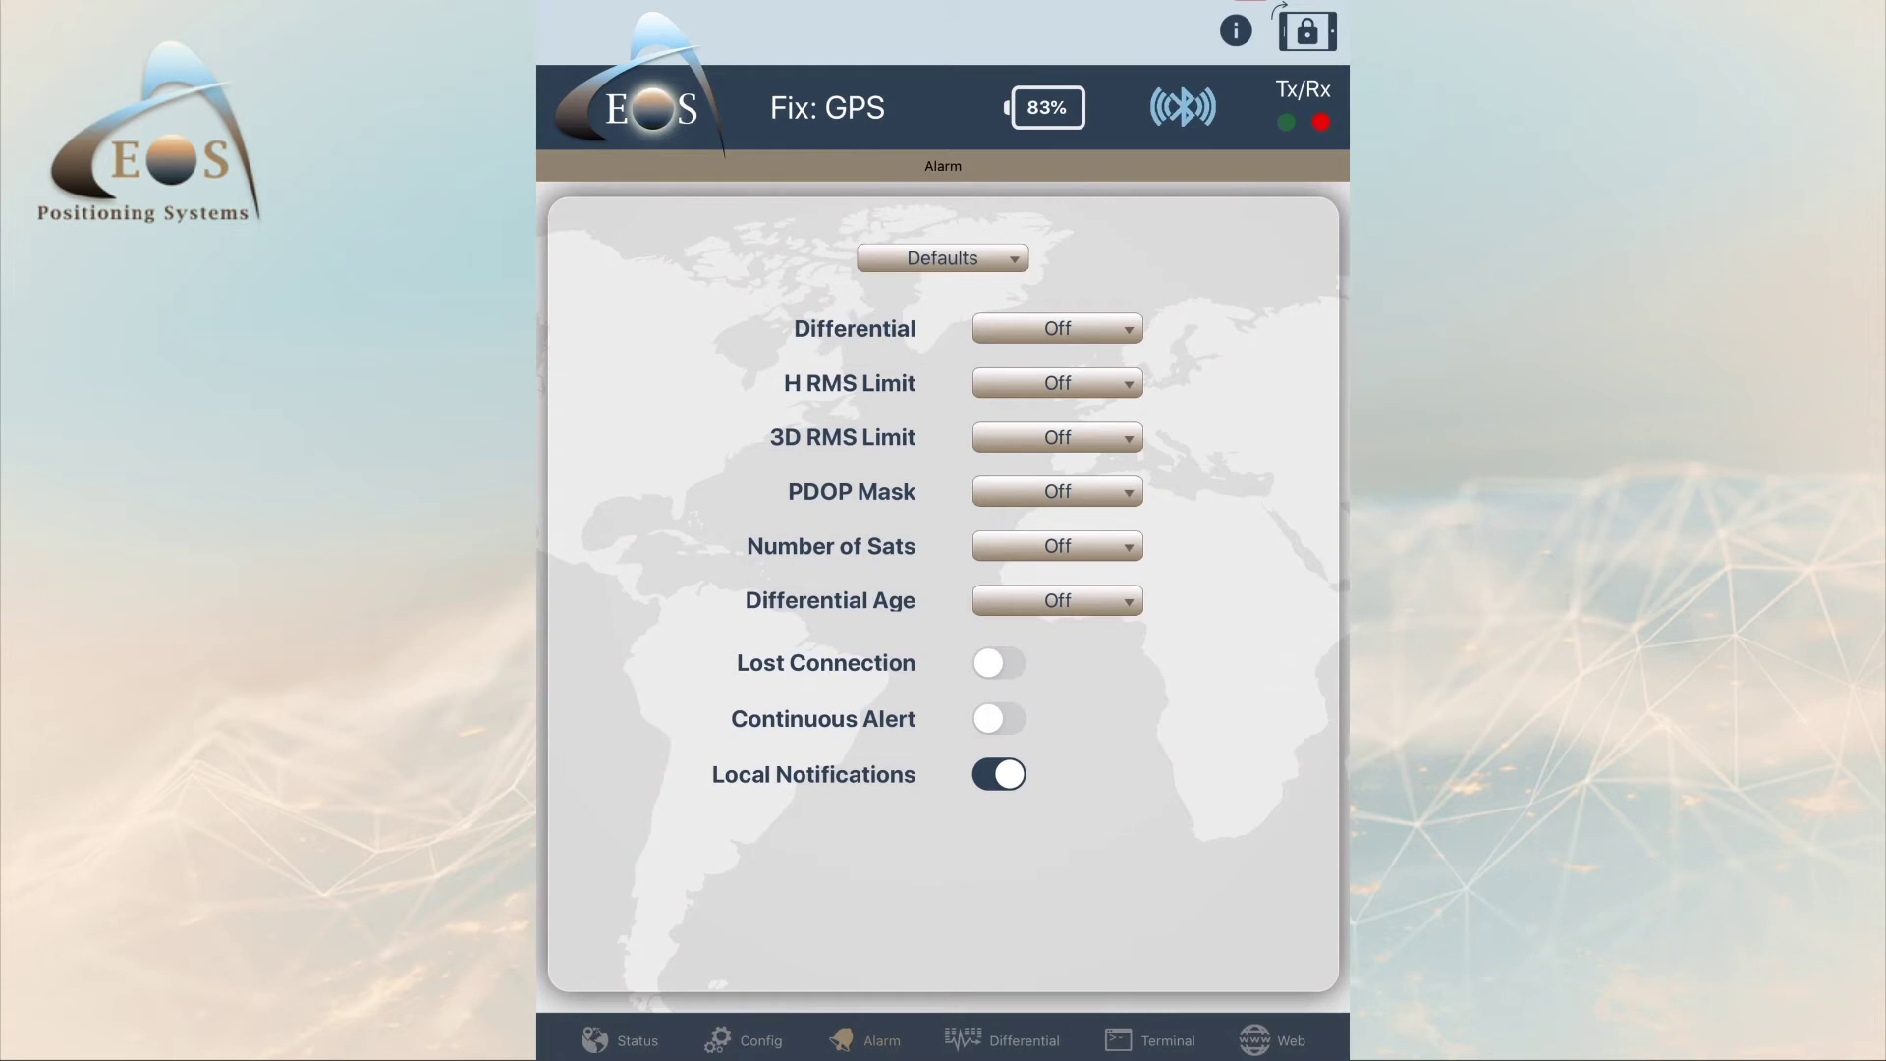
Step: Choose the RTK preset under Defaults, then return to the Status page
{"action": "left_click", "coordinate": [941, 258]}
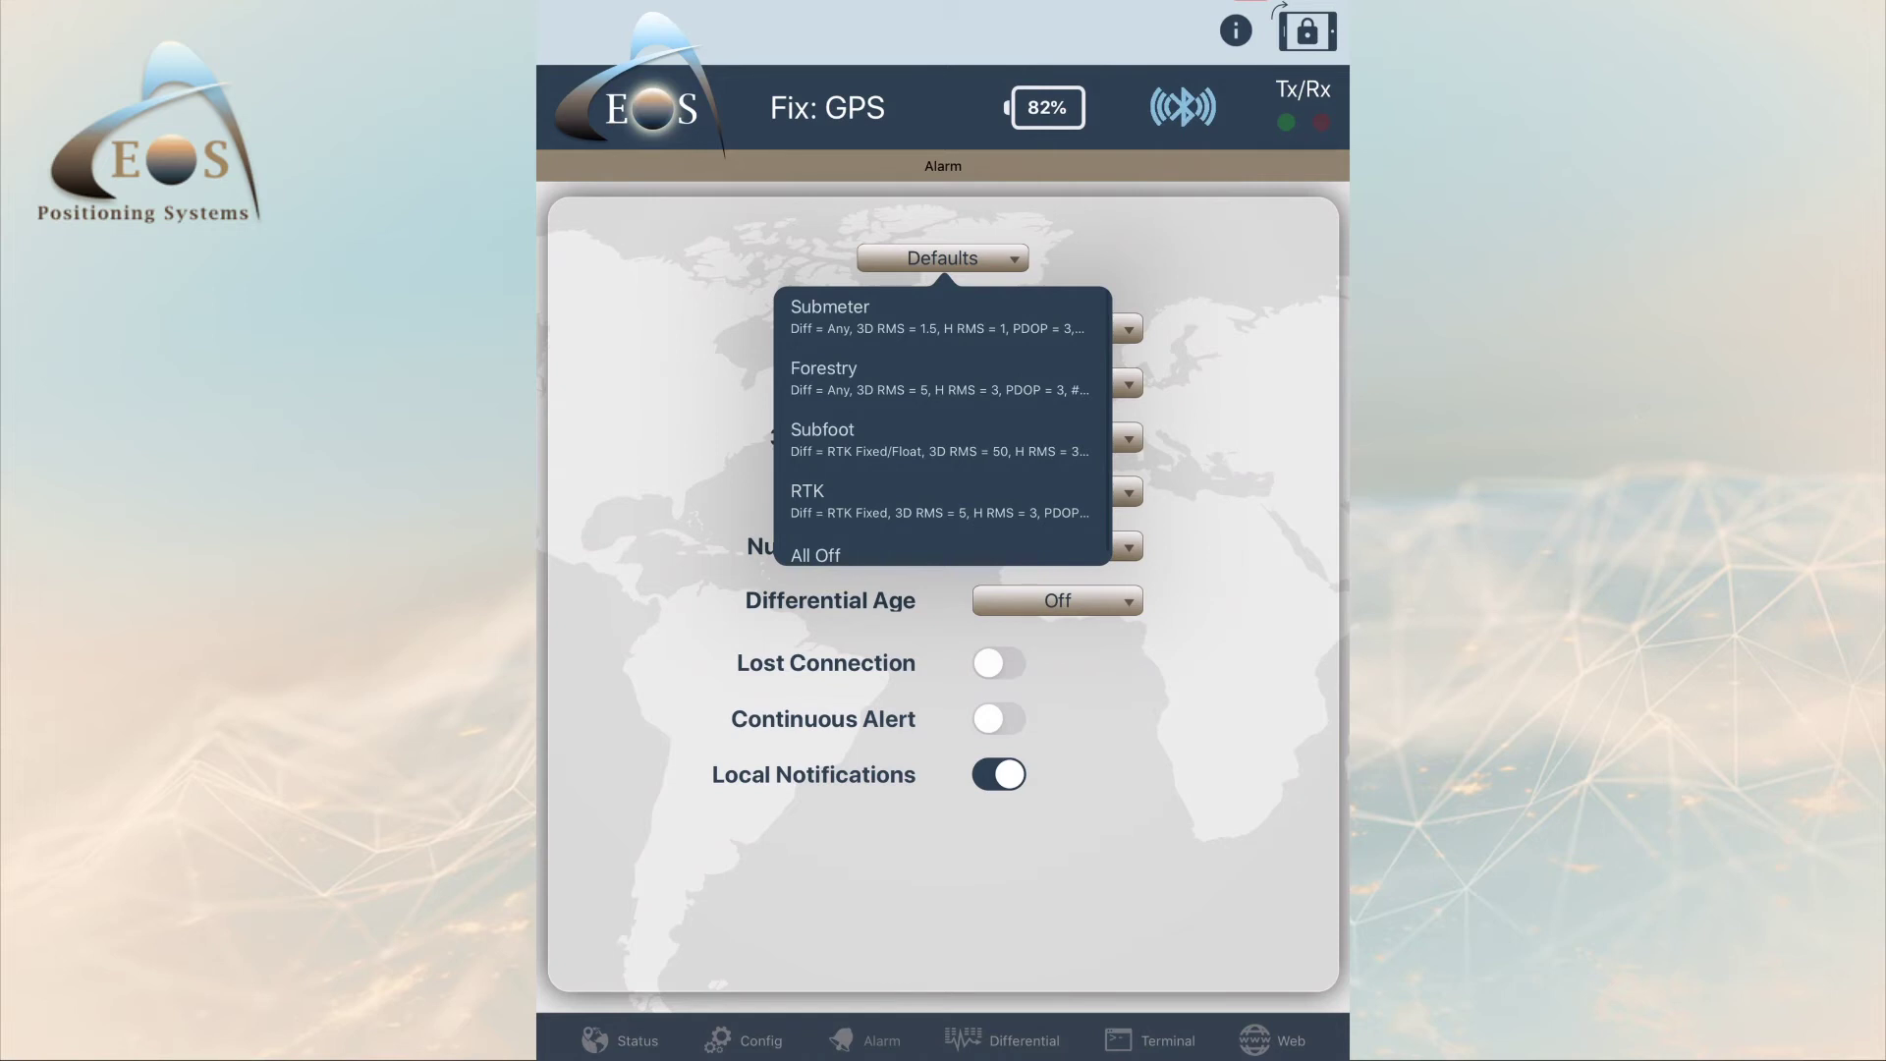
{"action": "left_click", "coordinate": [941, 502]}
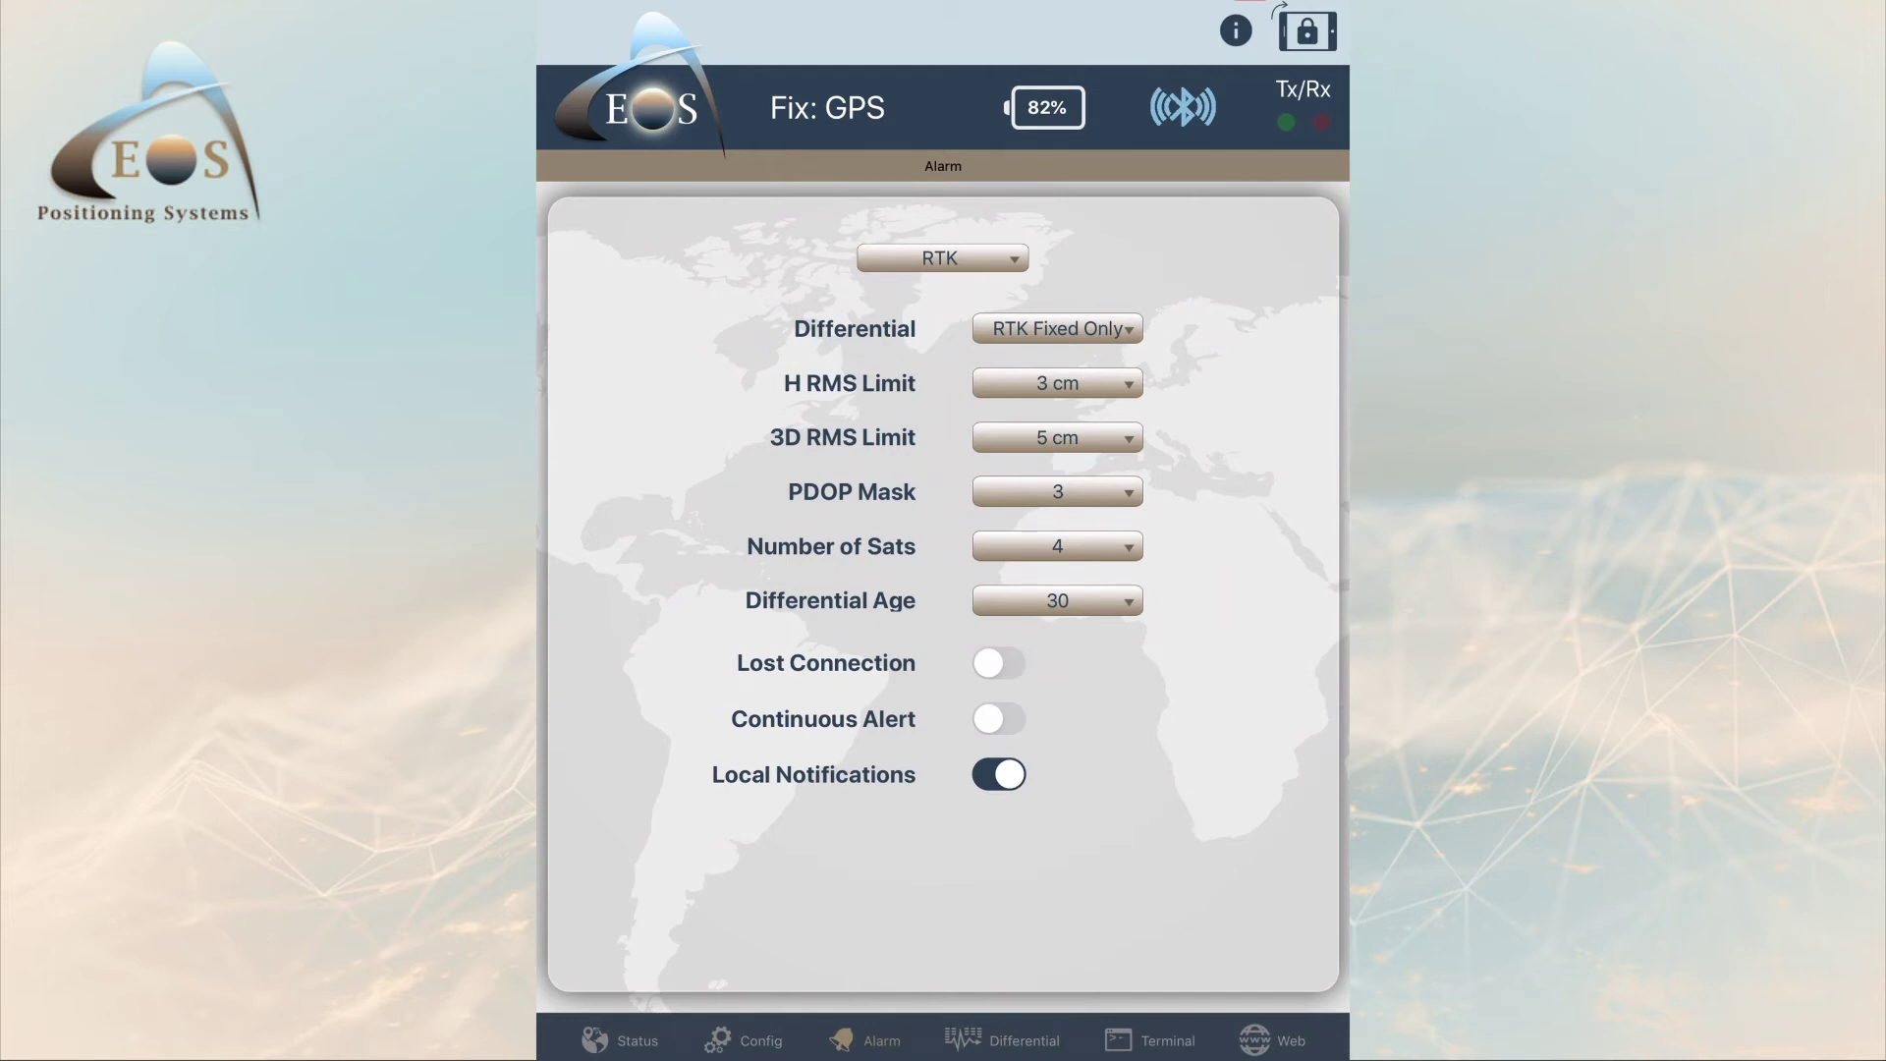
{"action": "left_click", "coordinate": [619, 1040]}
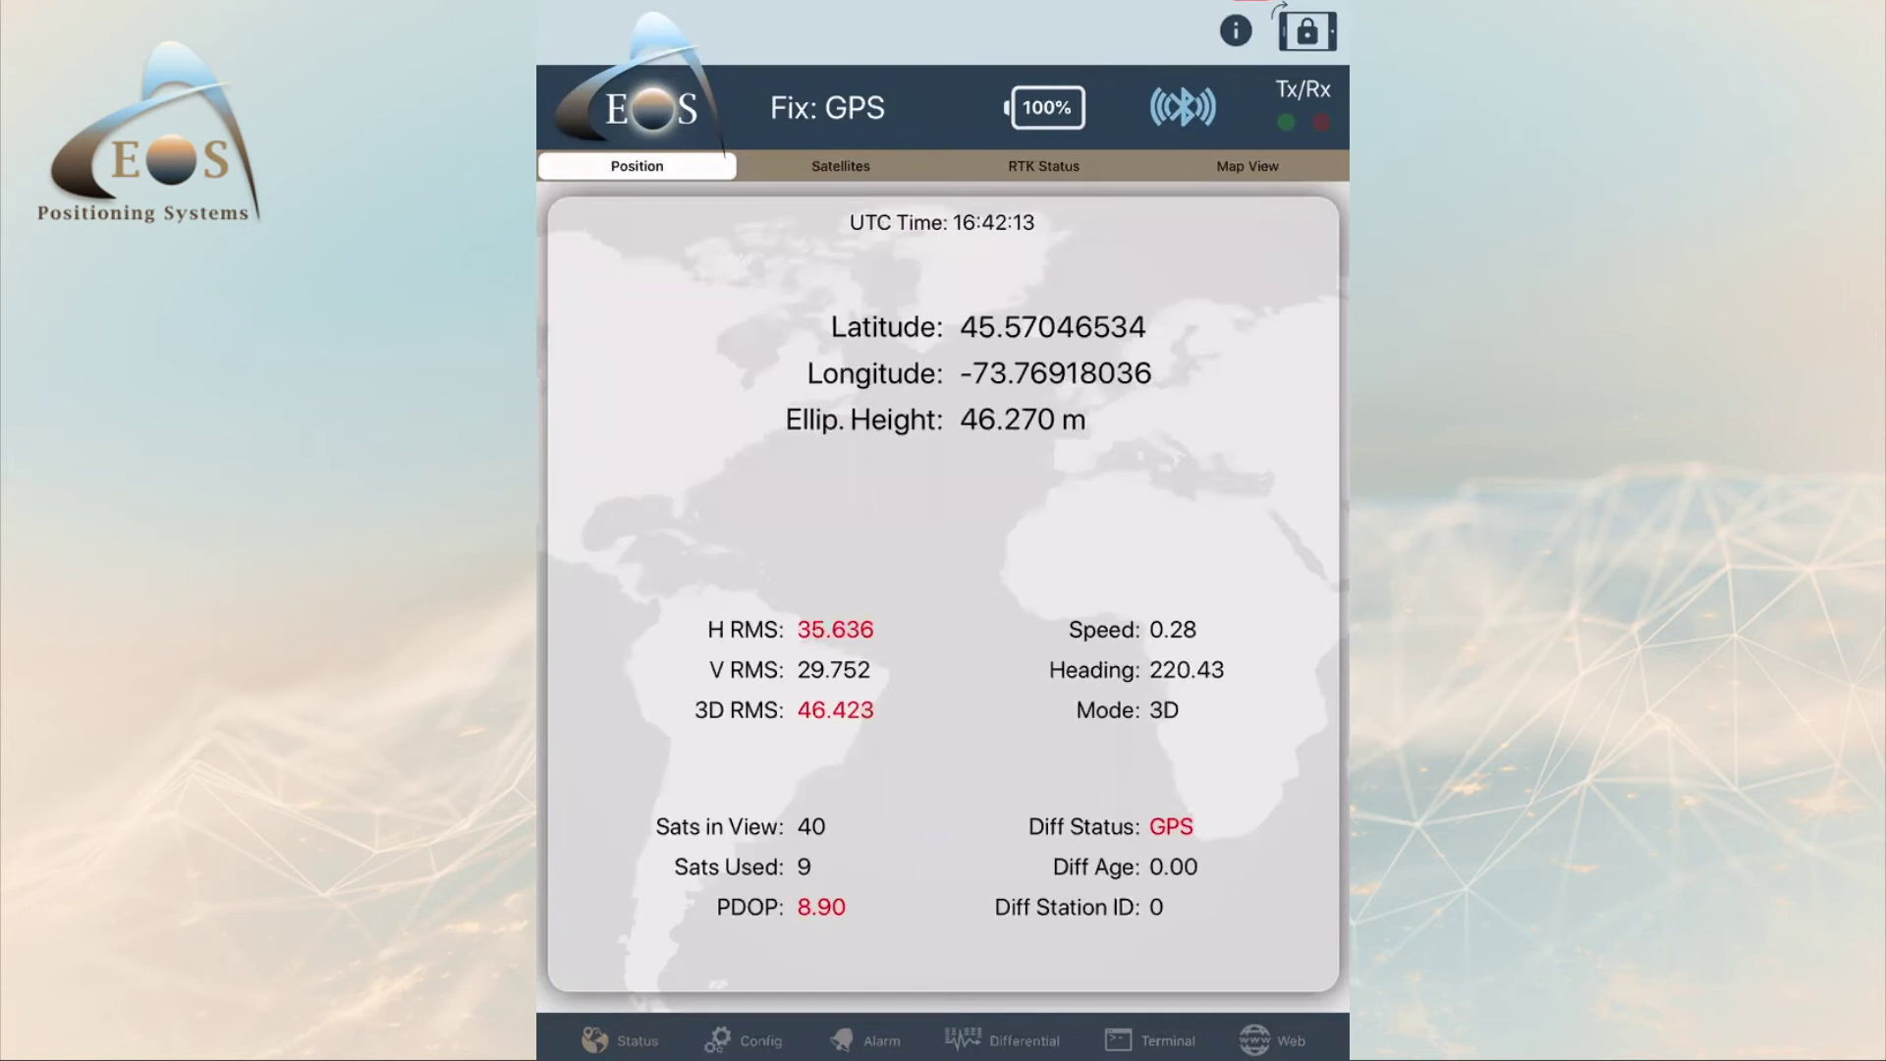
Step: Set the Altitude Reference to Orthometric in the receiver's Altitude configuration
{"action": "left_click", "coordinate": [744, 1039]}
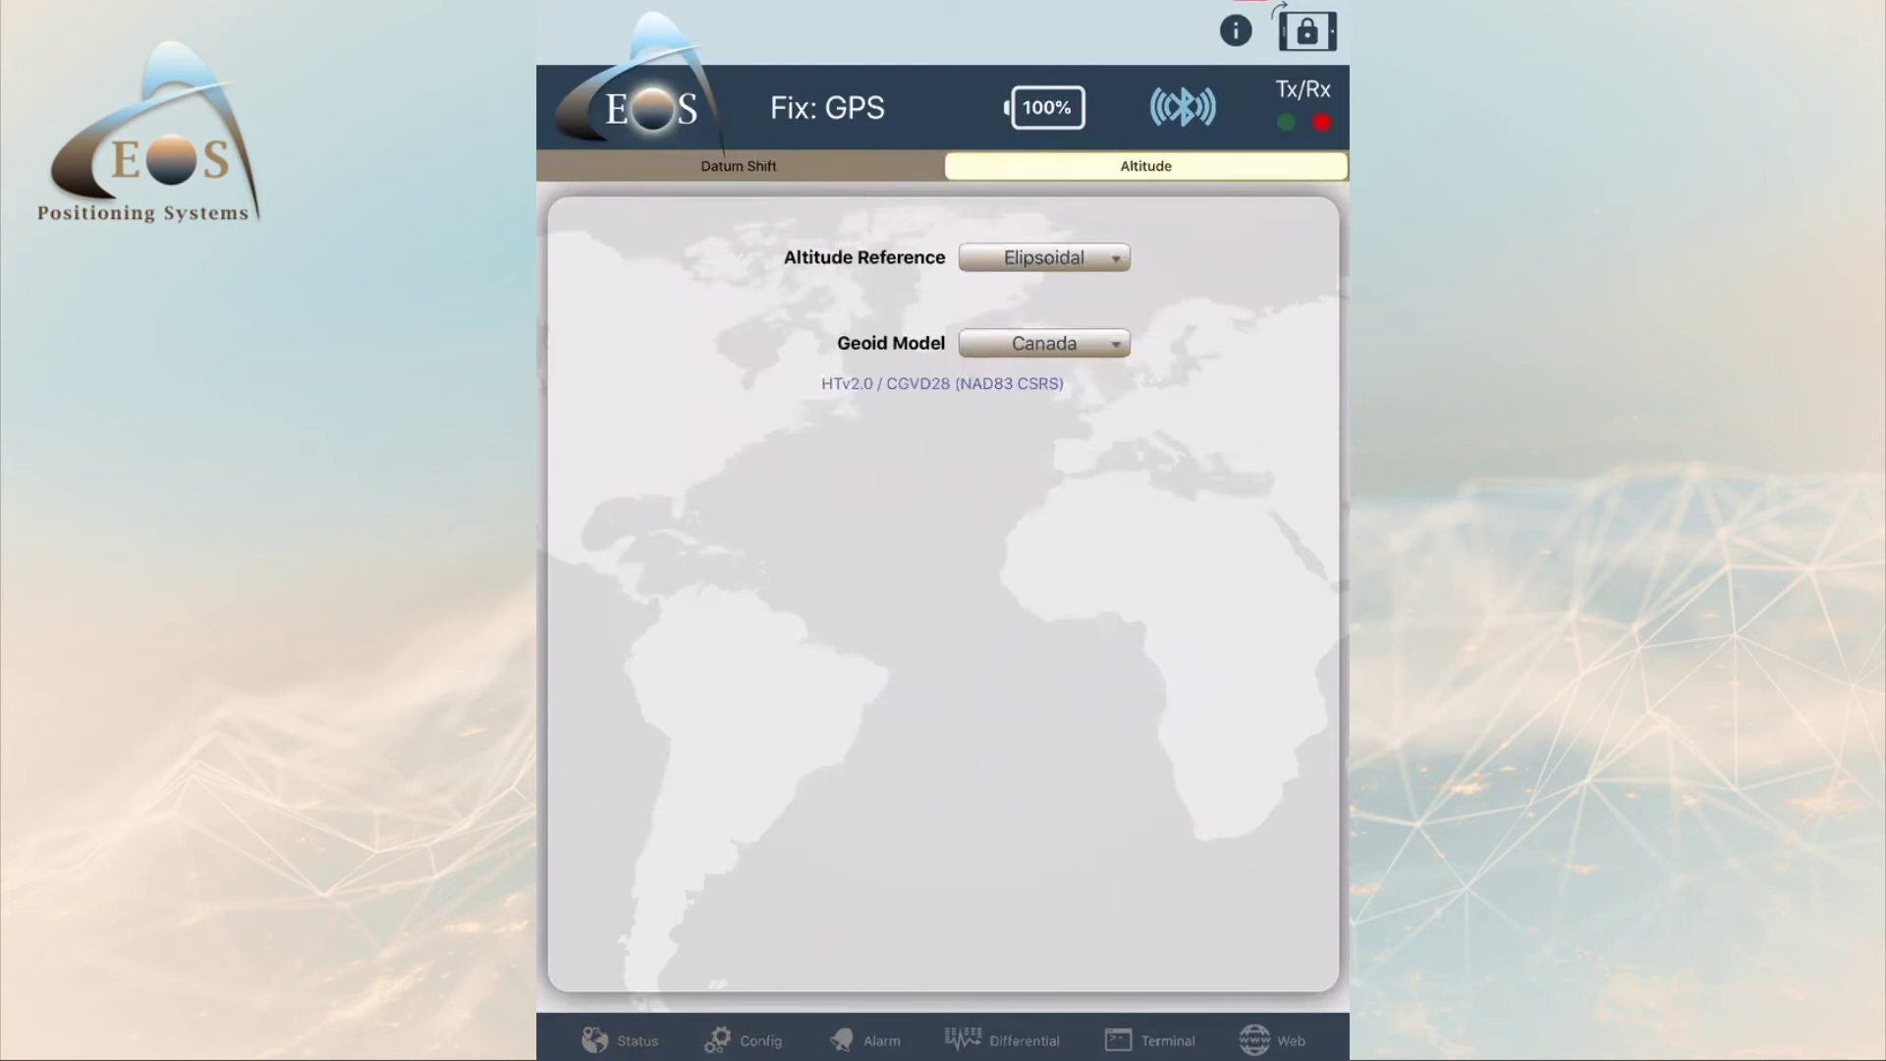
{"action": "left_click", "coordinate": [1045, 257]}
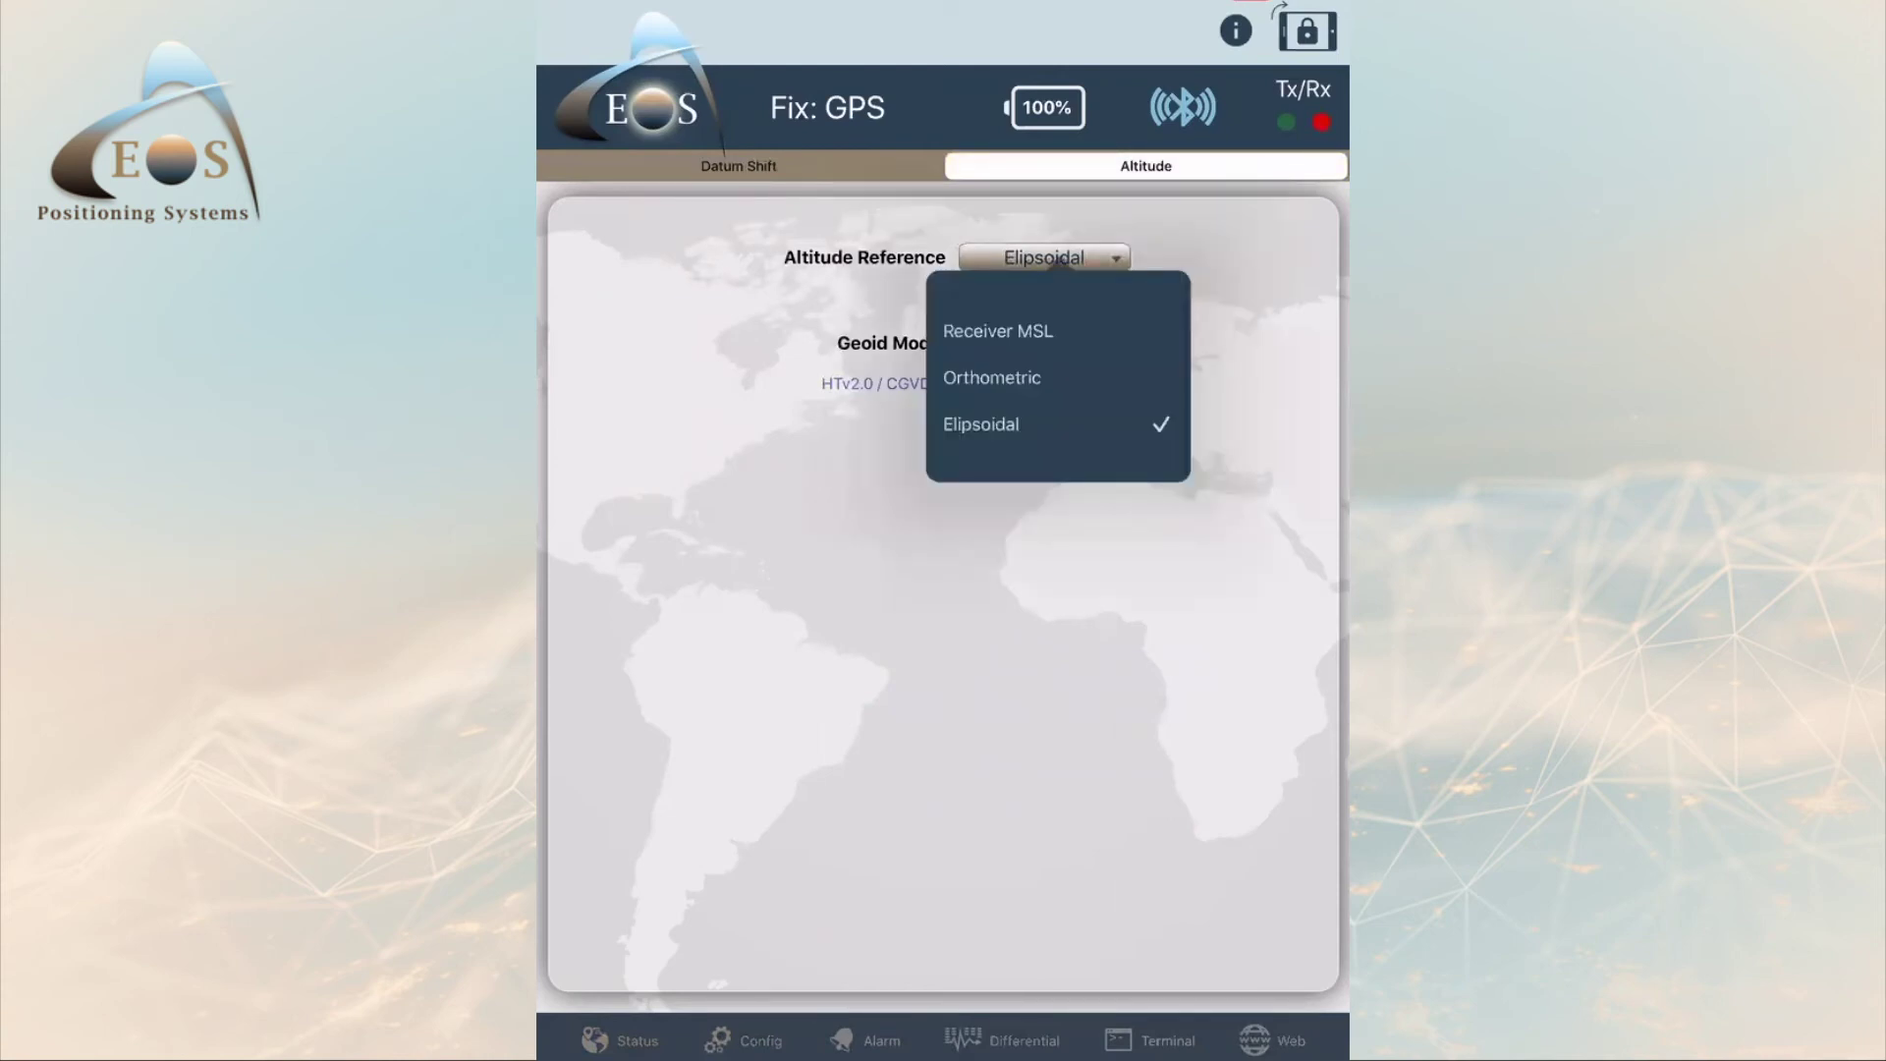
{"action": "left_click", "coordinate": [992, 378]}
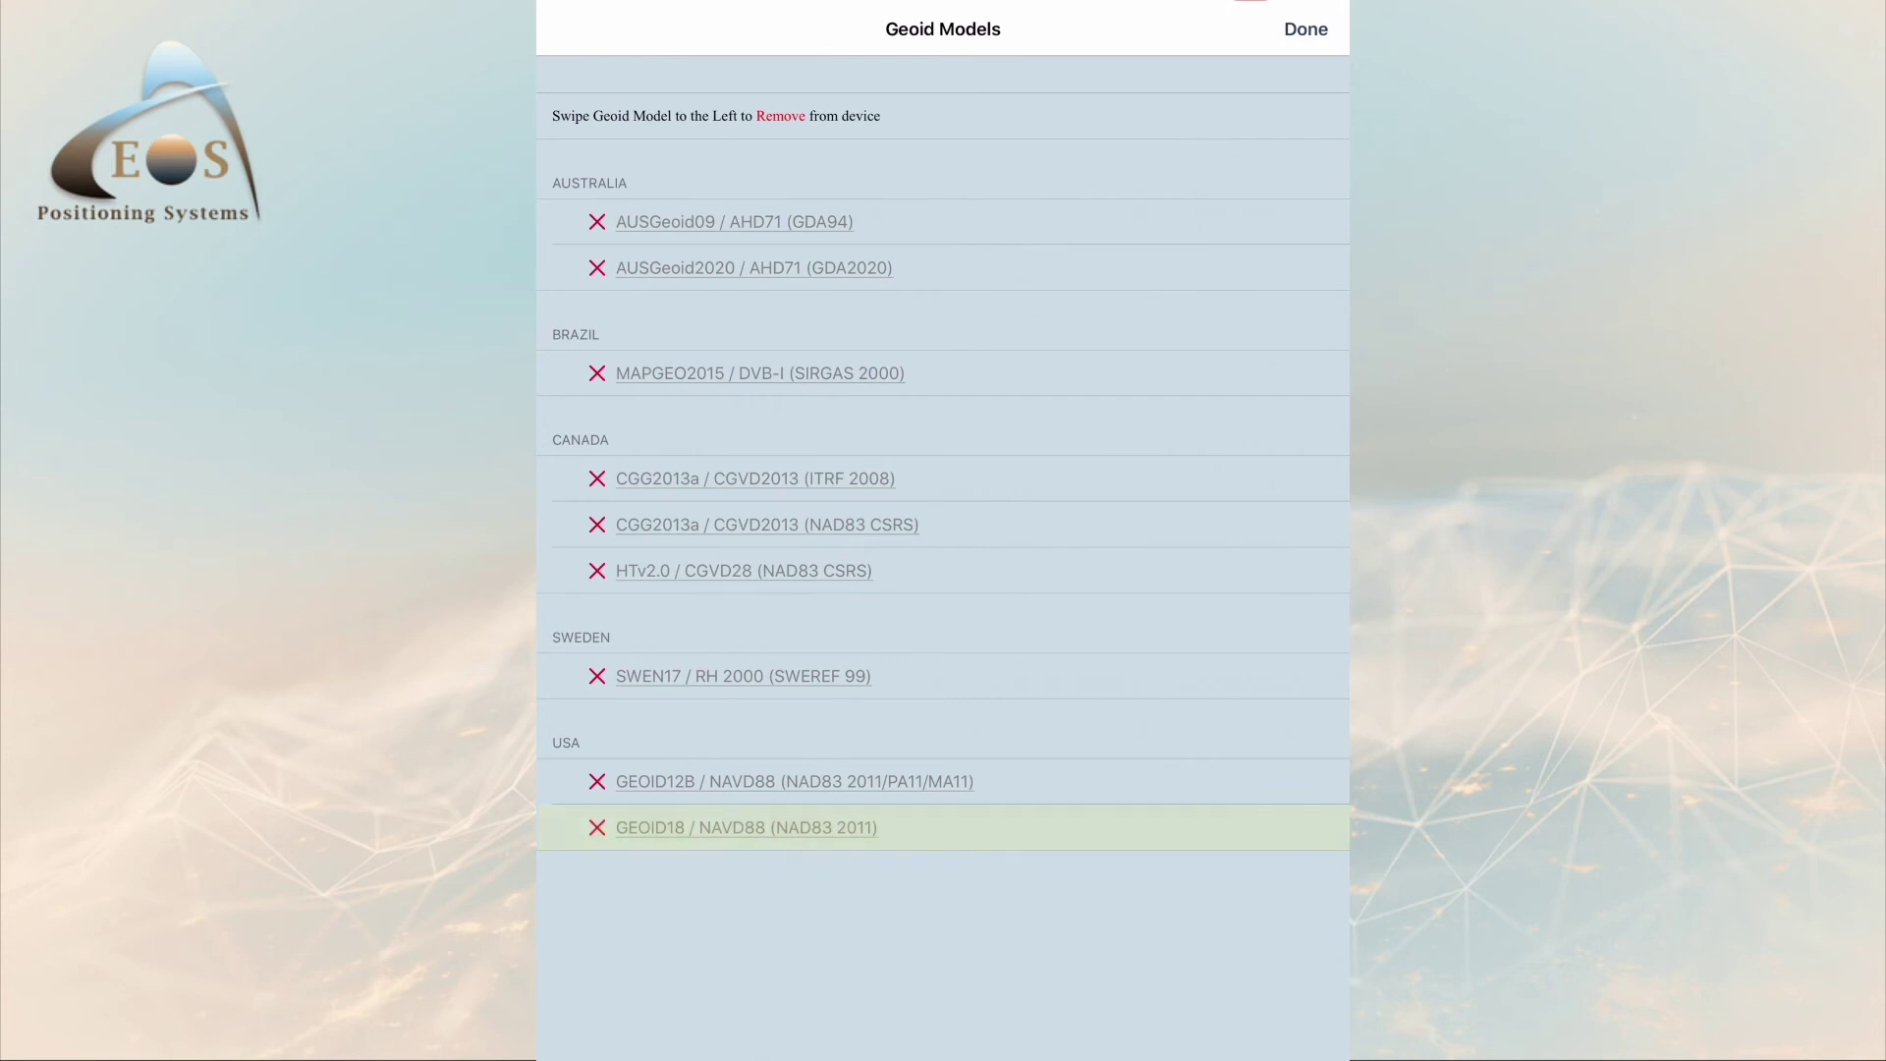
Step: Download GEOID18 / NAVD88 (NAD83 2011) and confirm it as the selected geoid model
{"action": "left_click", "coordinate": [871, 585]}
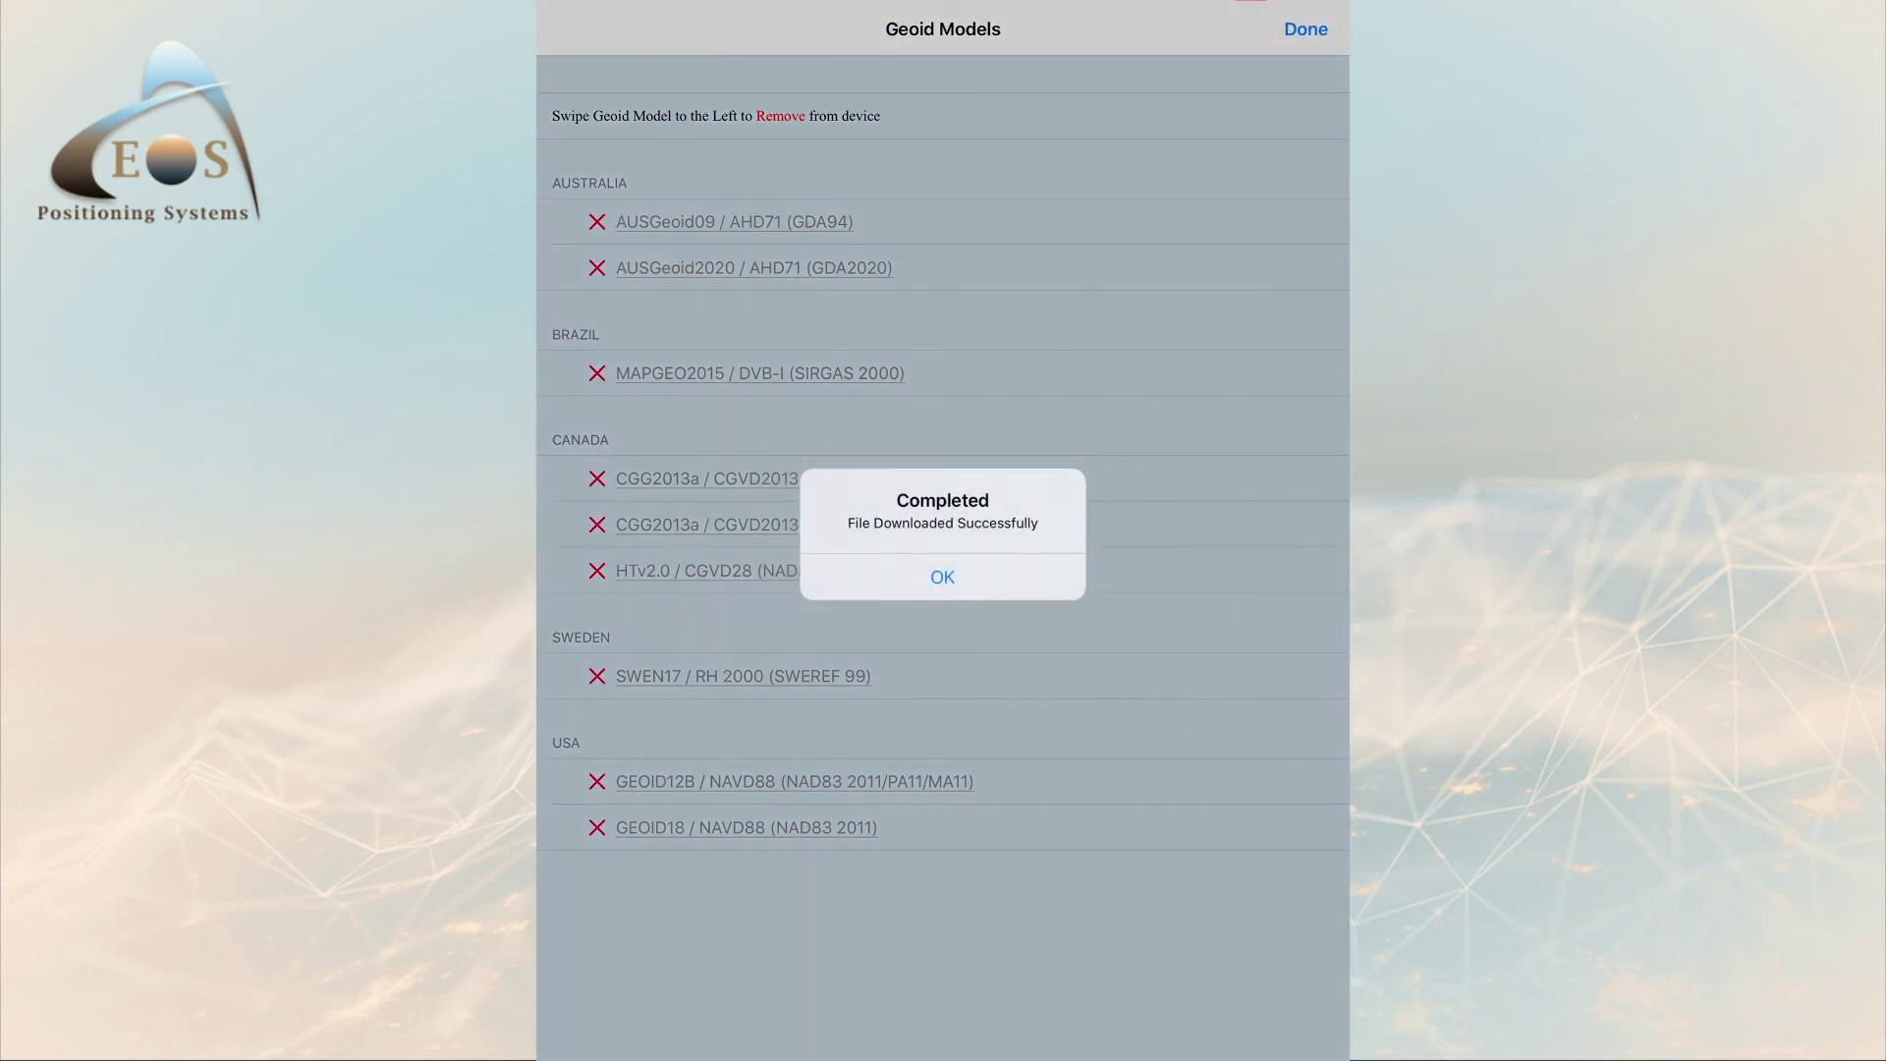
{"action": "left_click", "coordinate": [941, 577]}
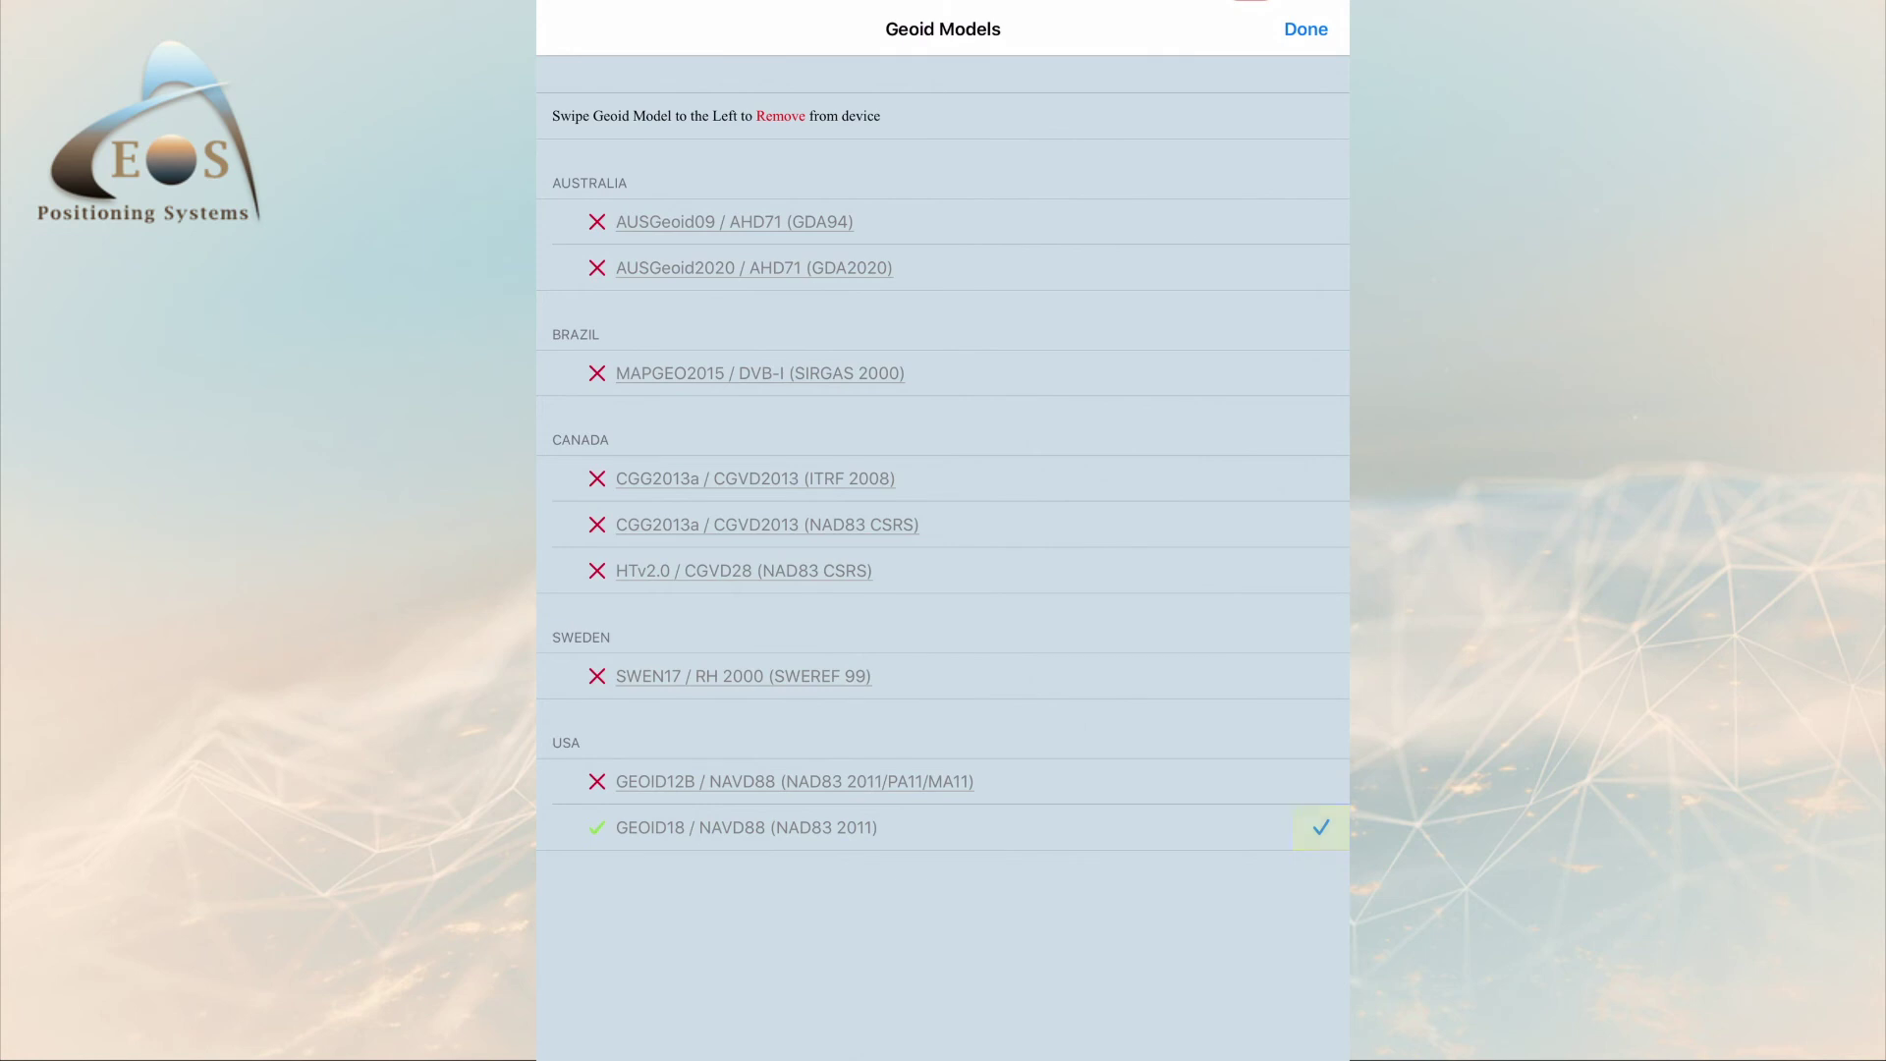
{"action": "left_click", "coordinate": [1305, 29]}
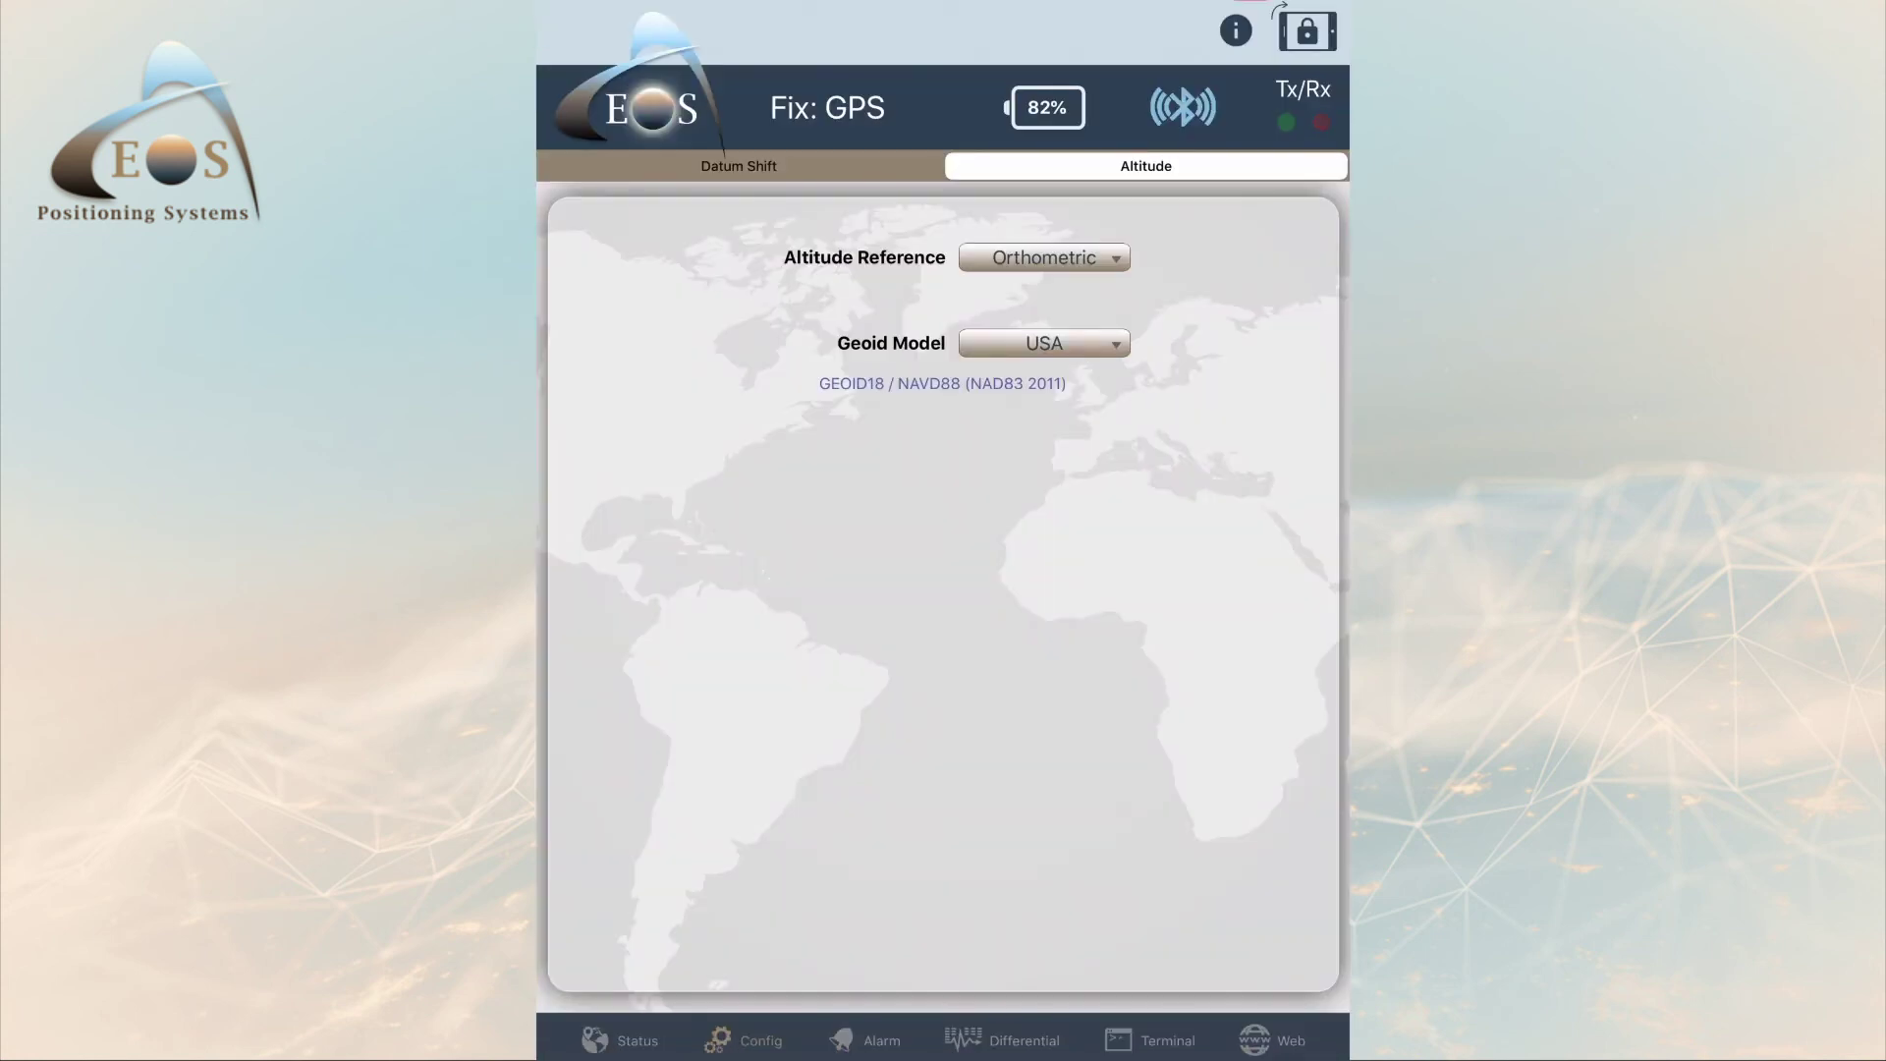
Step: View the Position page, now showing orthometric height 14.179 m from GEOID18
{"action": "left_click", "coordinate": [619, 1040]}
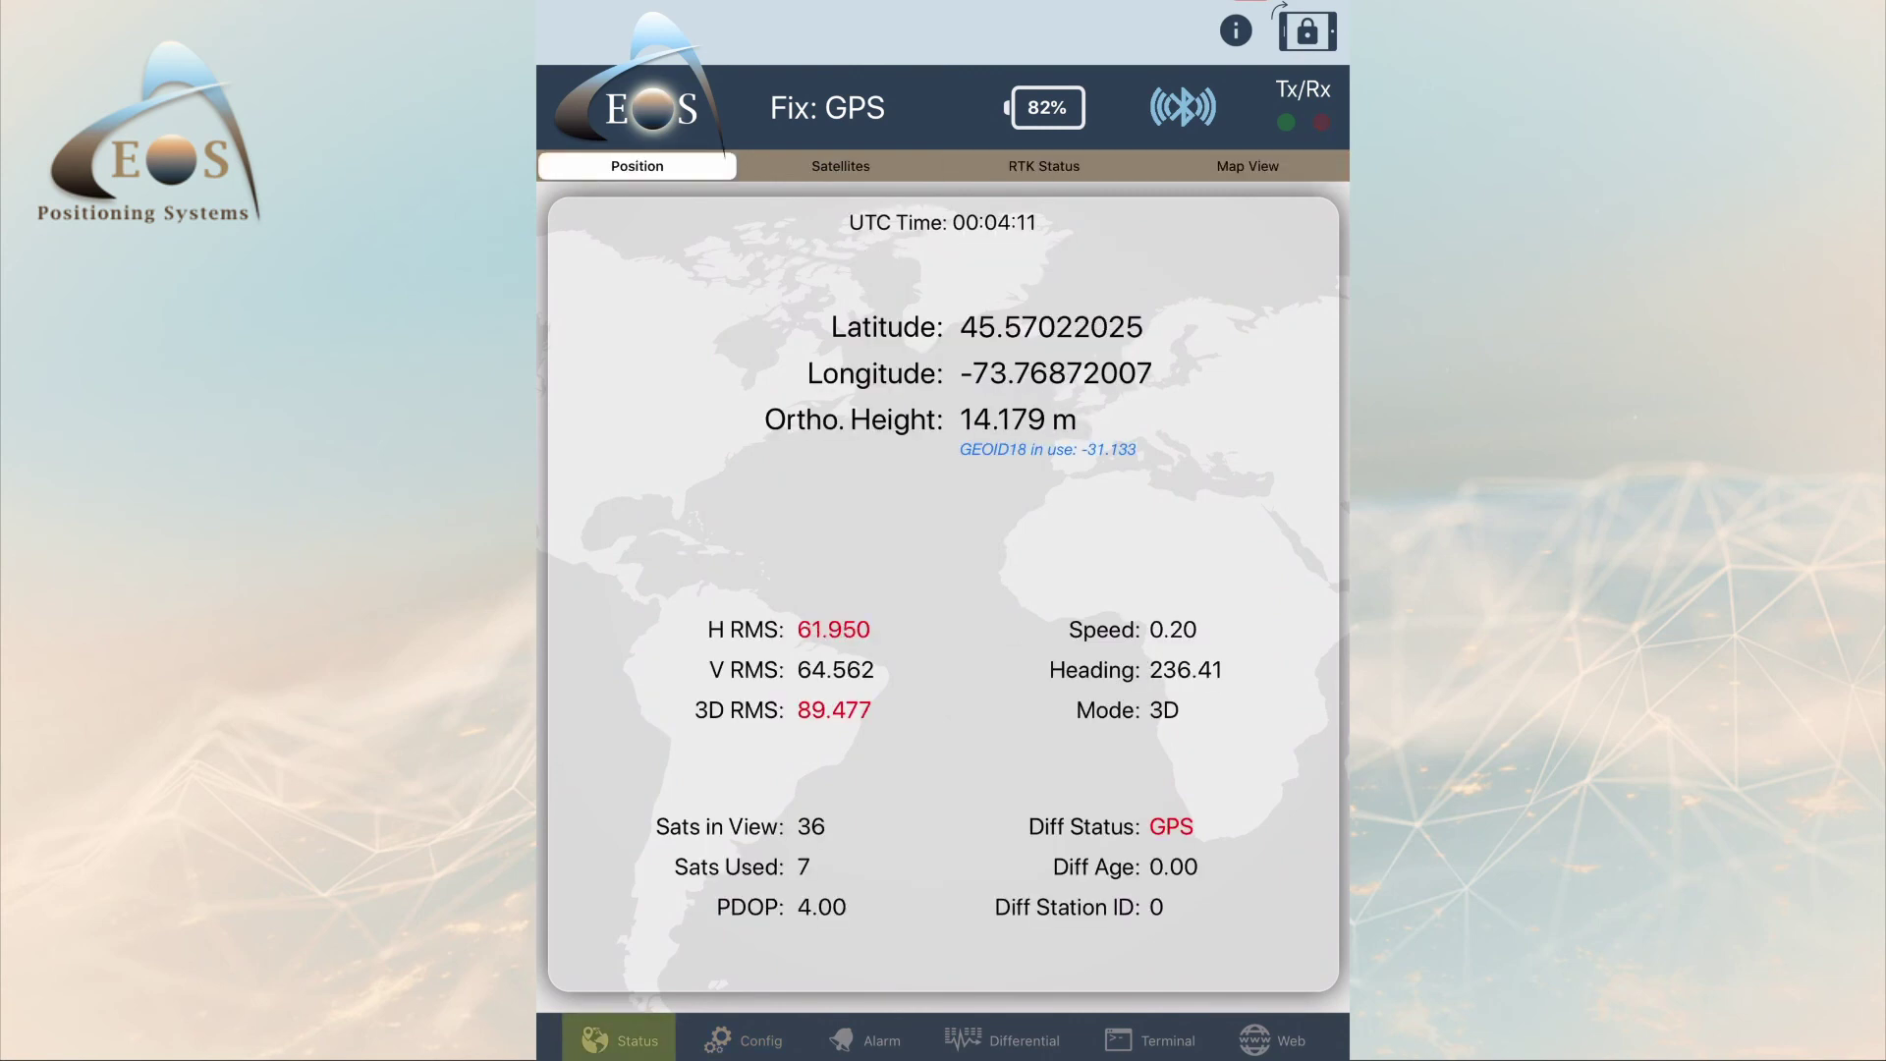